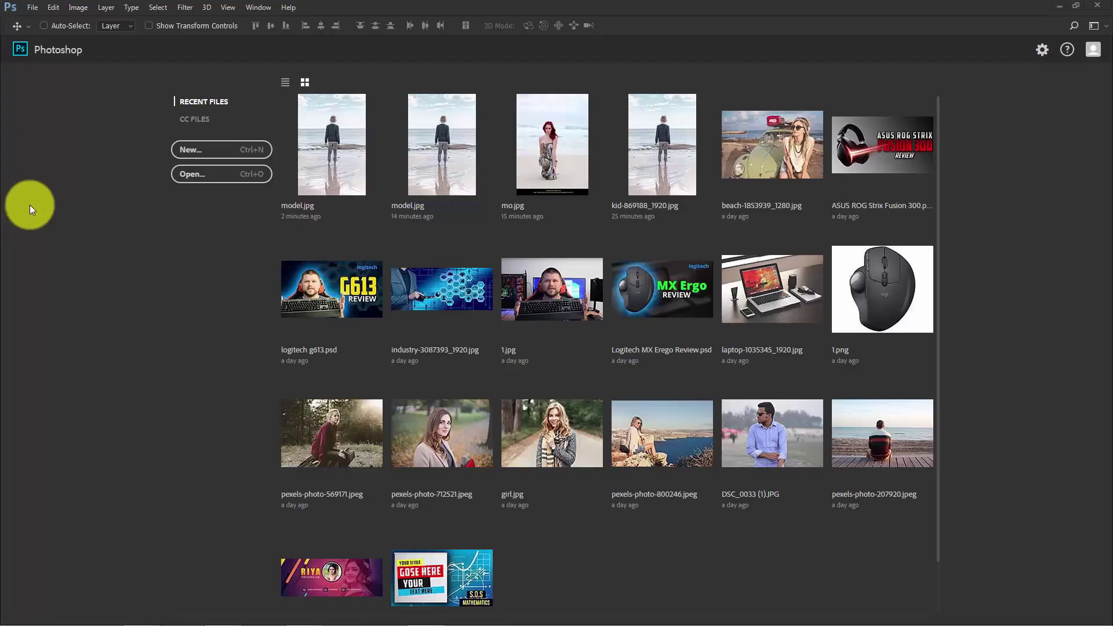
Open the beach photo model.jpg from the project folder.
click(29, 9)
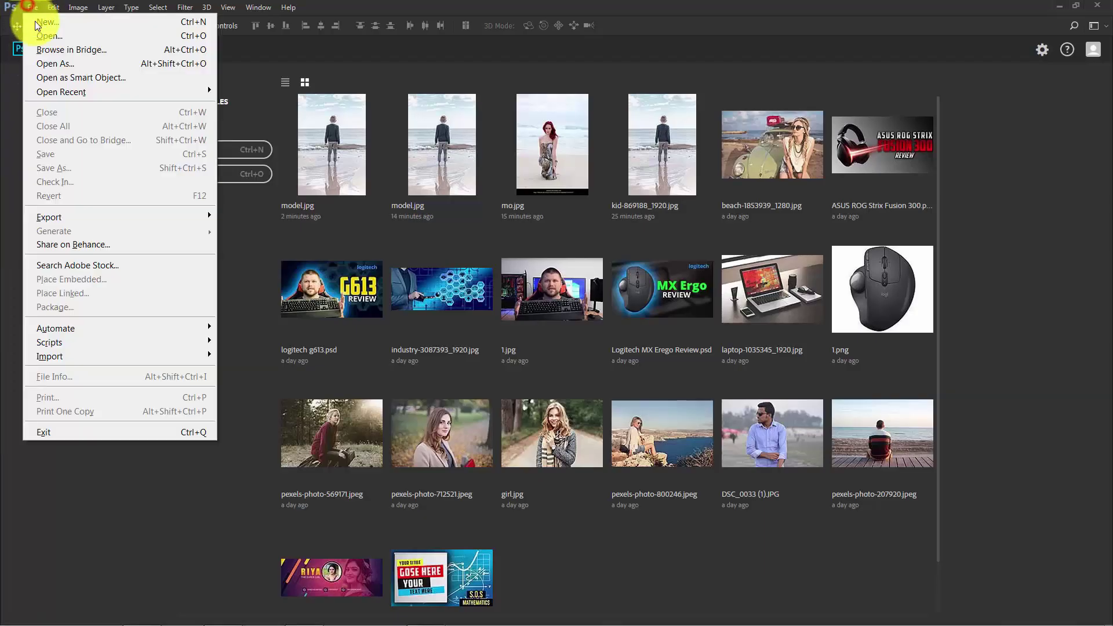
click(43, 35)
click(154, 125)
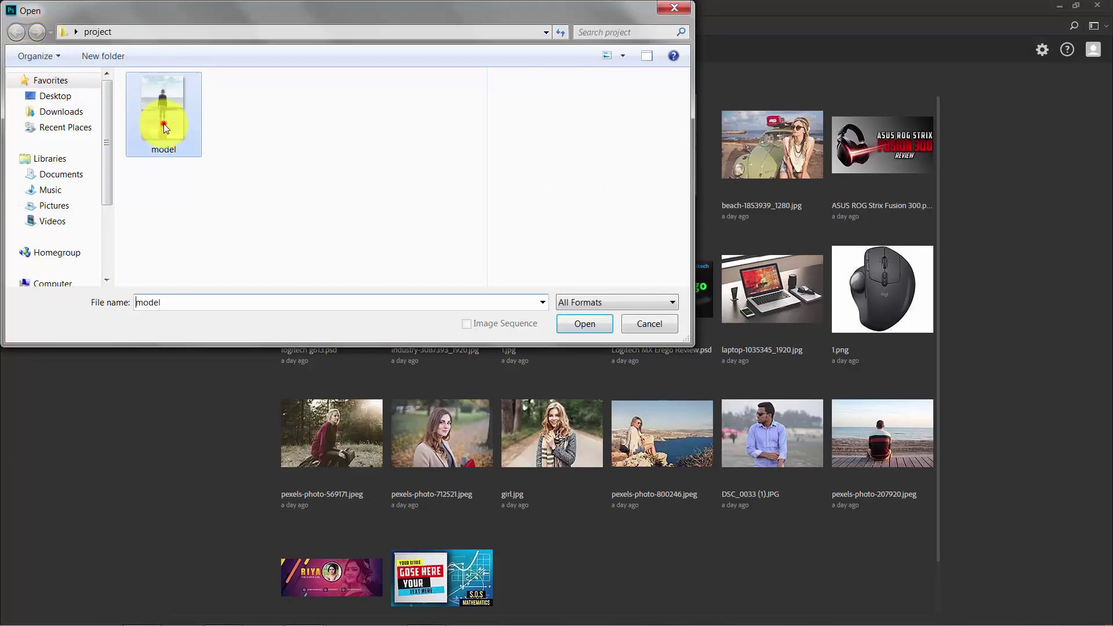
click(571, 323)
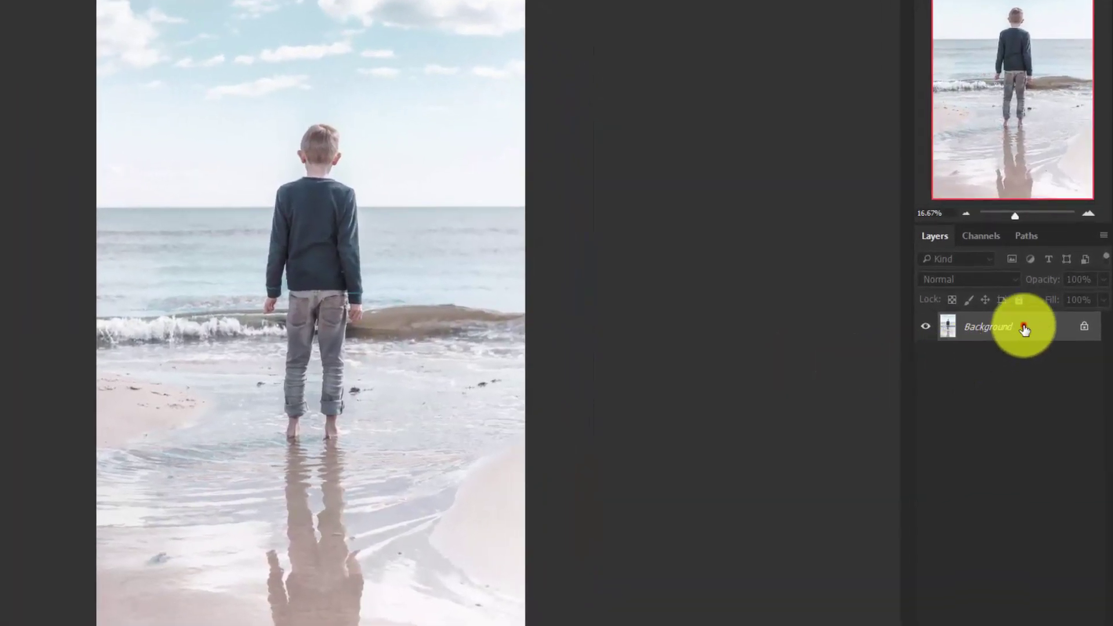
Duplicate the Background layer and name the copy 'highlights'.
click(1046, 347)
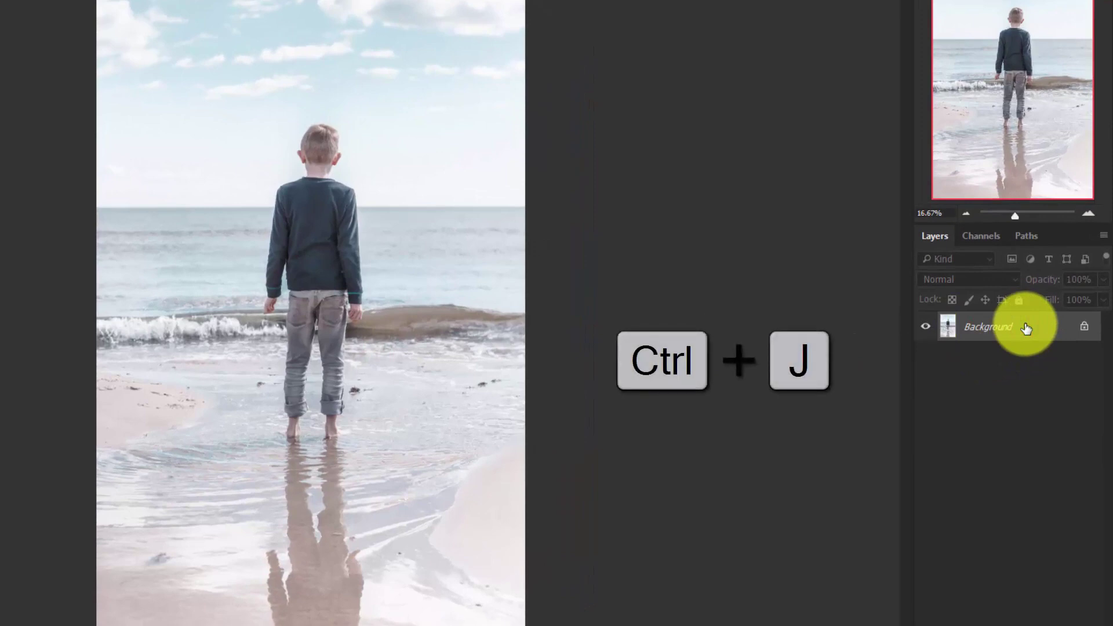
key(ctrl+j)
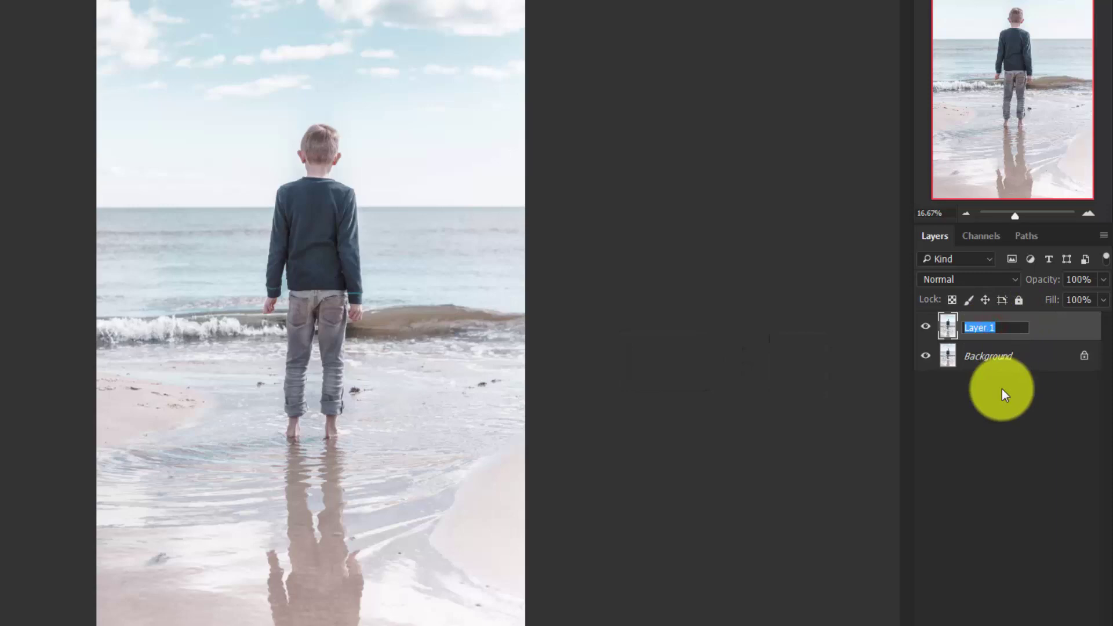
text(high)
text(lights)
key(Return)
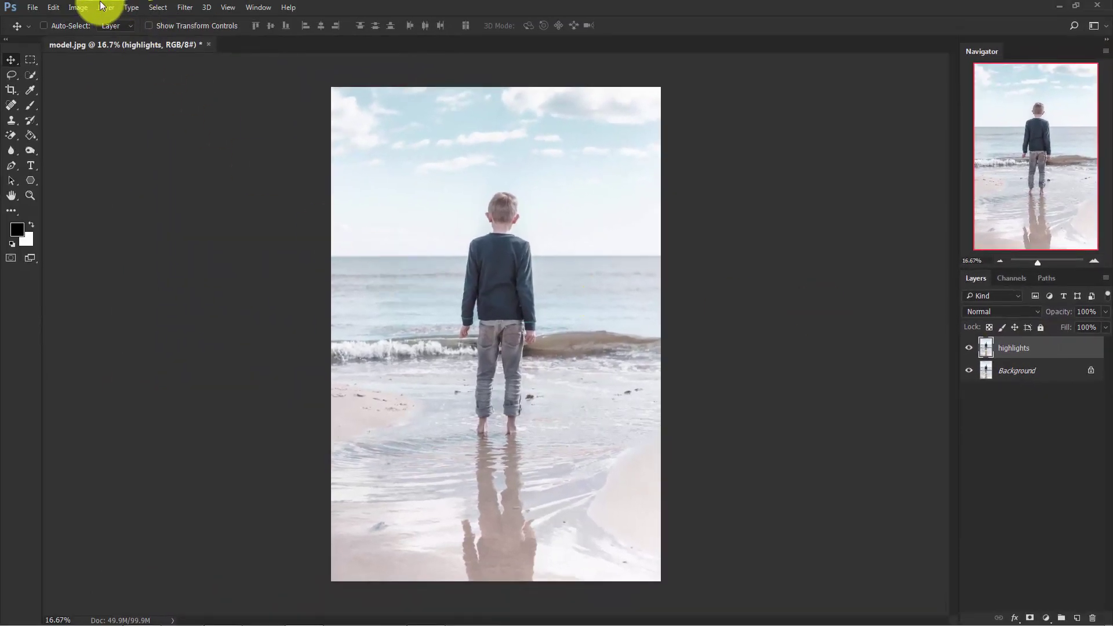
Apply Shadows/Highlights with Shadows 0, Highlights Amount 78, Tone 38 and Radius 82.
click(73, 7)
mouse_move(101, 42)
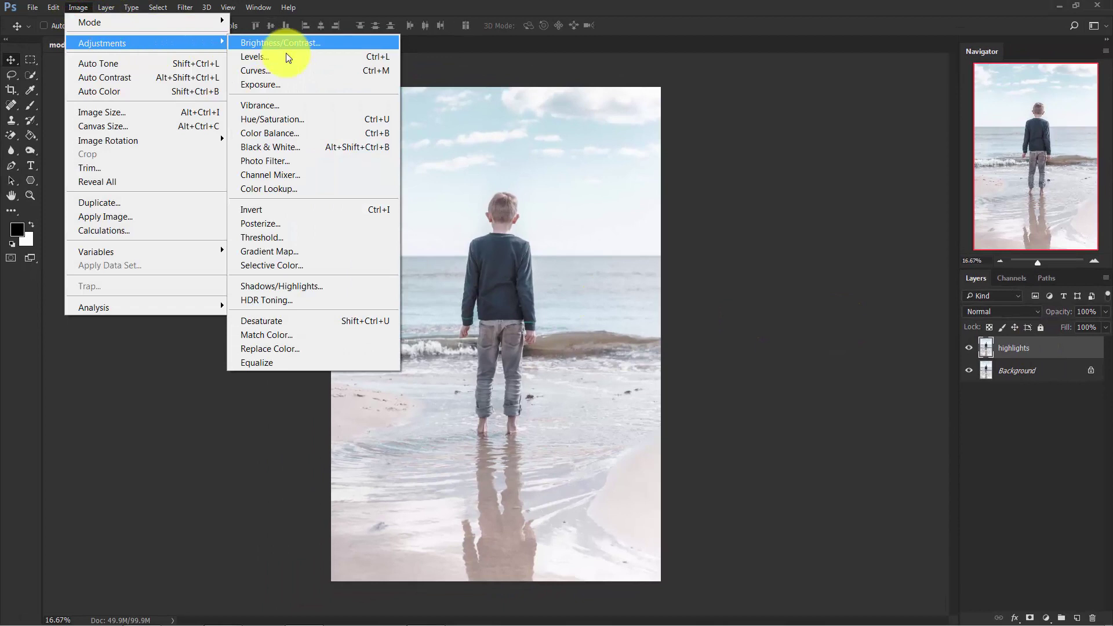
click(309, 286)
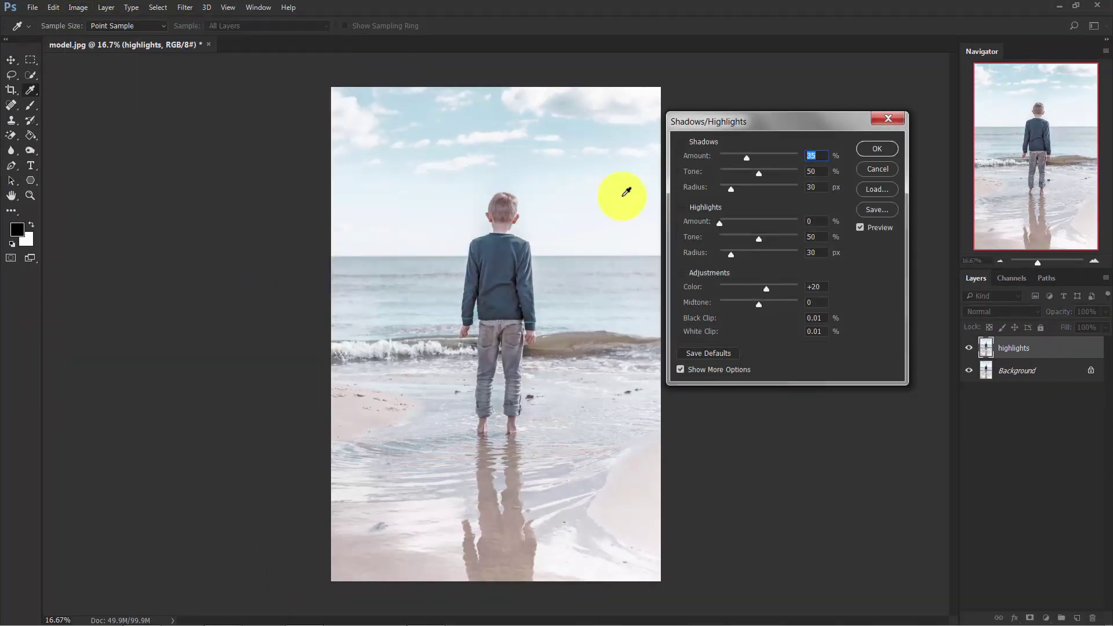
drag(743, 159, 690, 158)
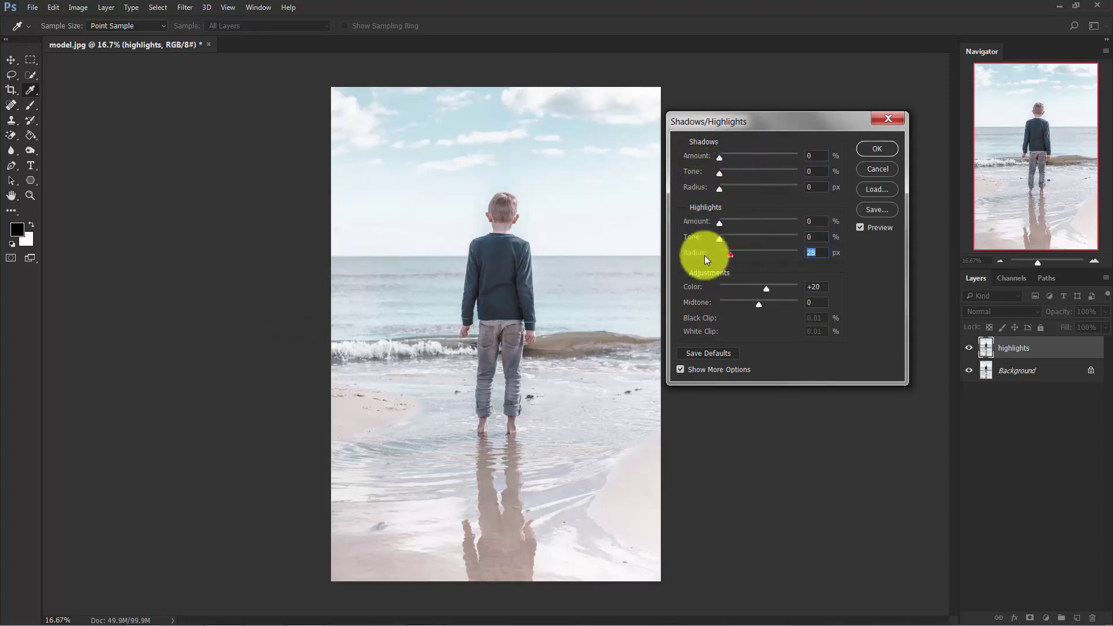
drag(704, 256, 702, 255)
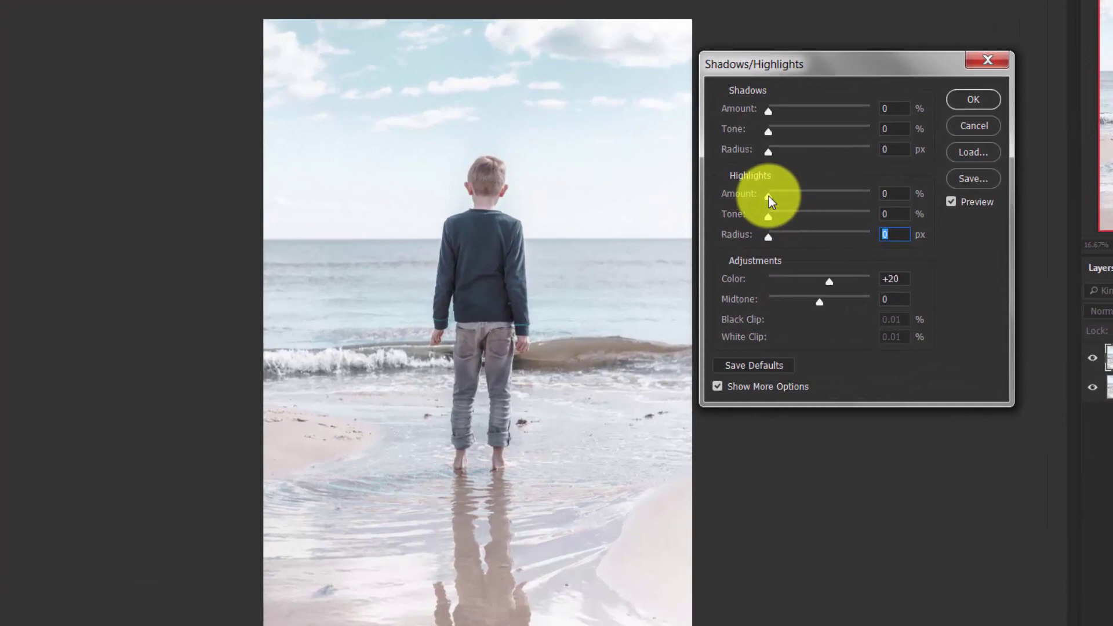
drag(769, 196, 843, 194)
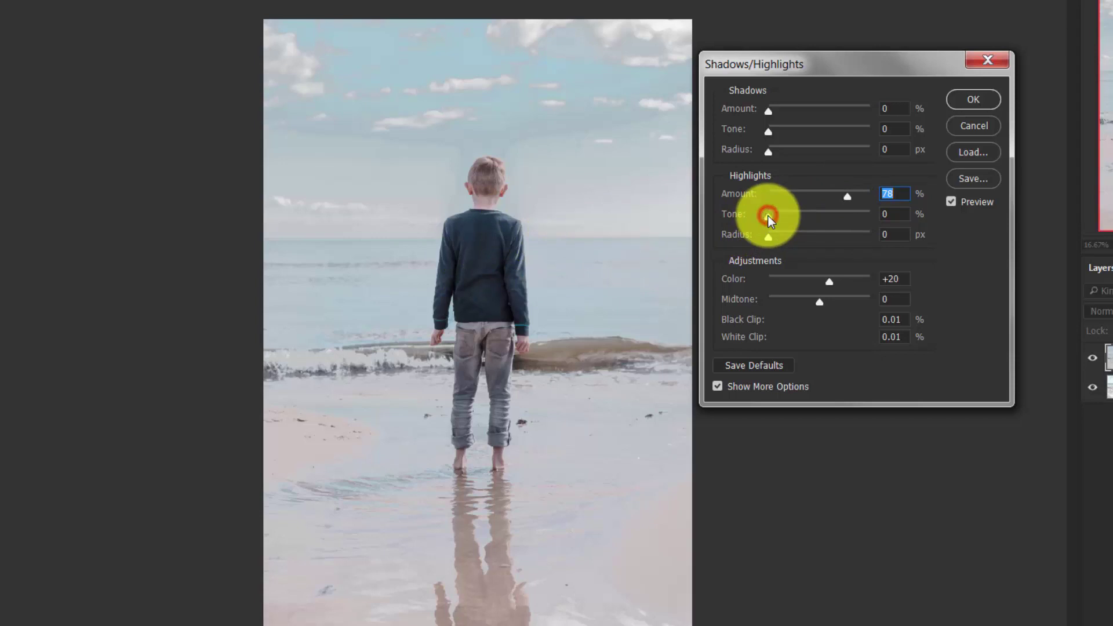
click(768, 216)
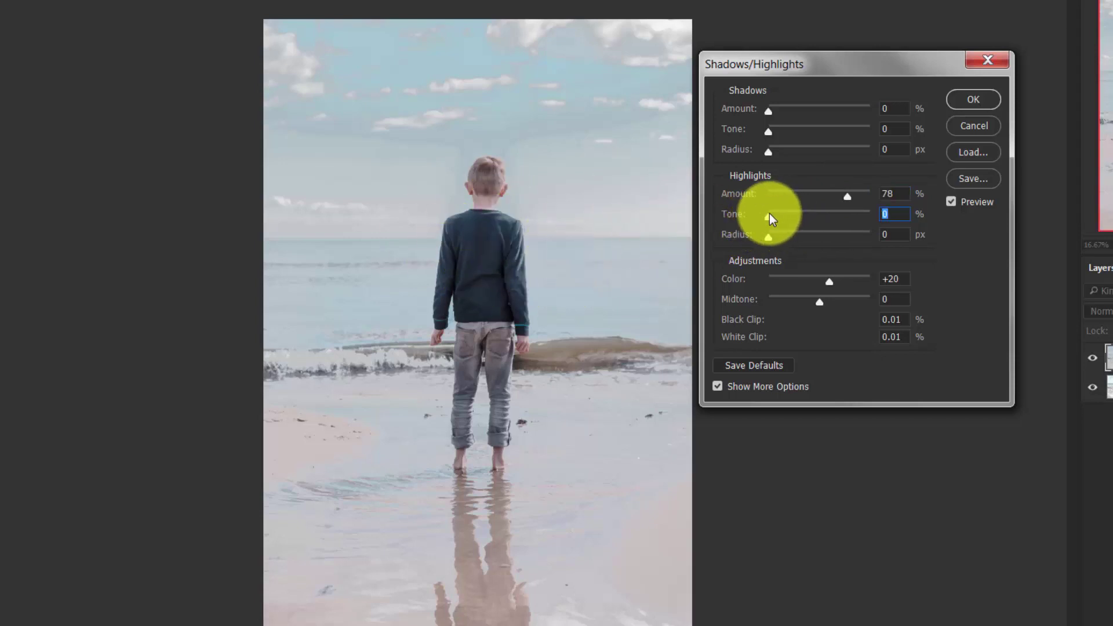
drag(768, 217, 809, 215)
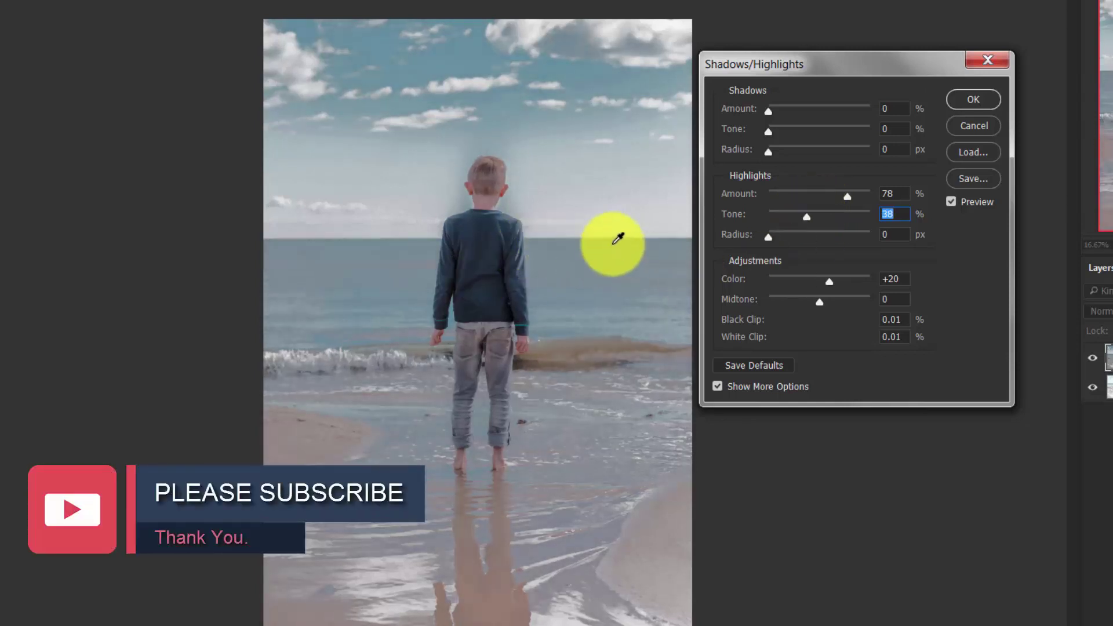
mouse_move(769, 237)
mouse_down()
mouse_move(828, 236)
mouse_move(811, 240)
mouse_up()
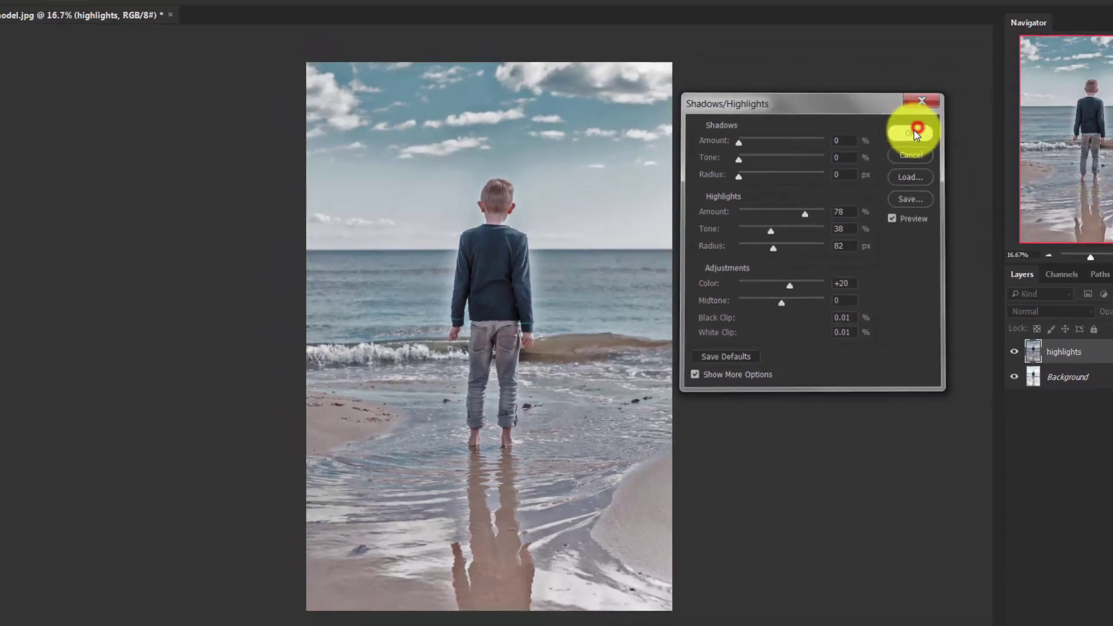
click(914, 129)
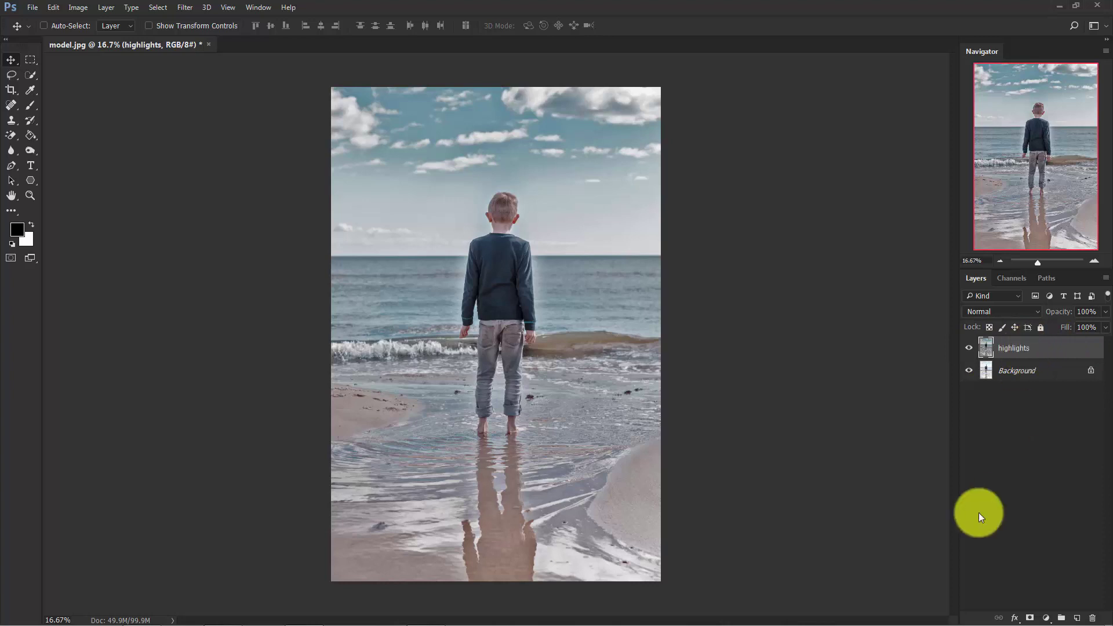
Add a mask to highlights and fill it with the merged image in Multiply mode.
click(1030, 616)
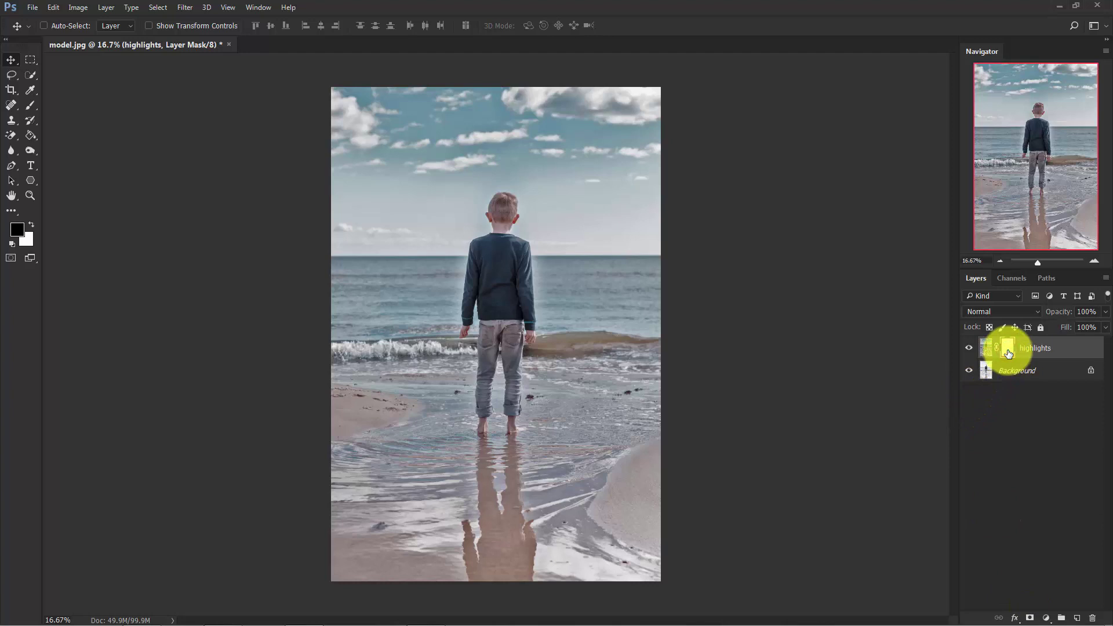
click(77, 7)
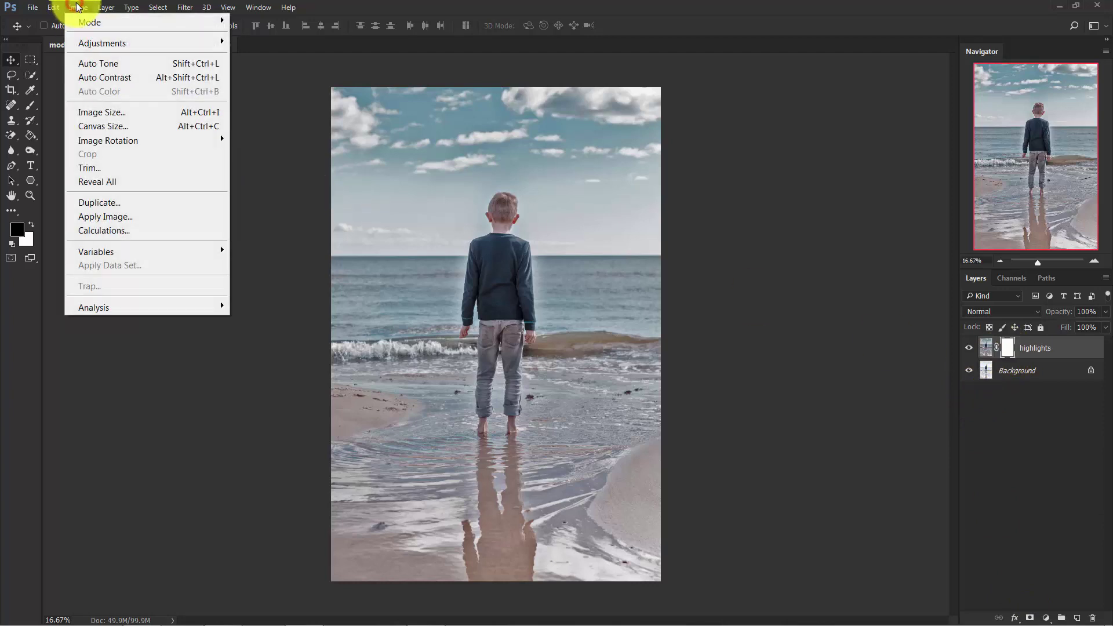
click(110, 216)
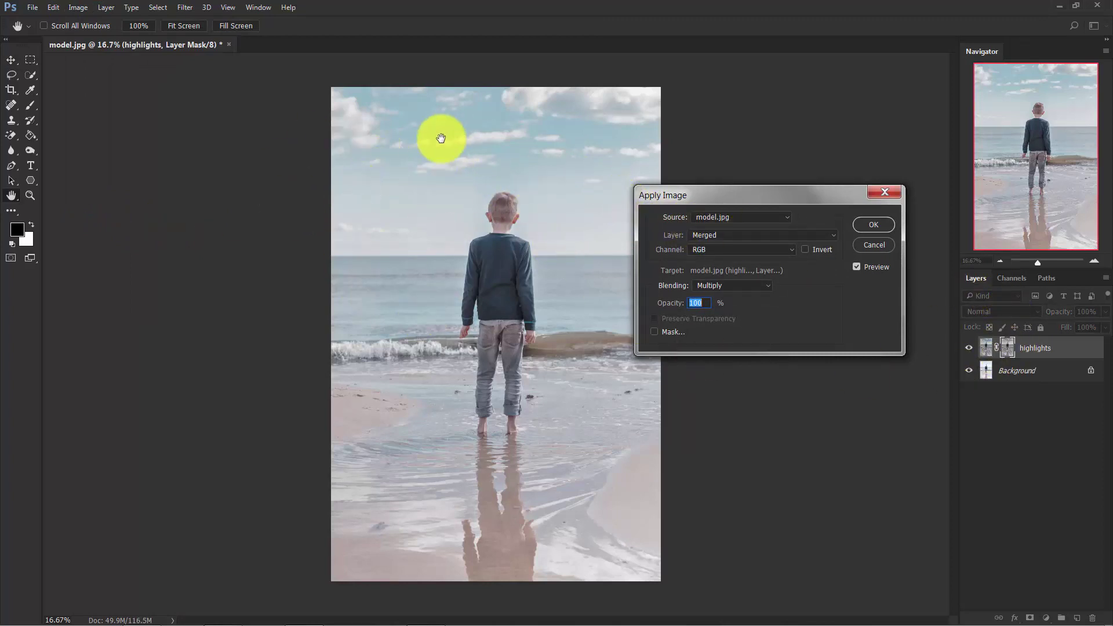
click(873, 224)
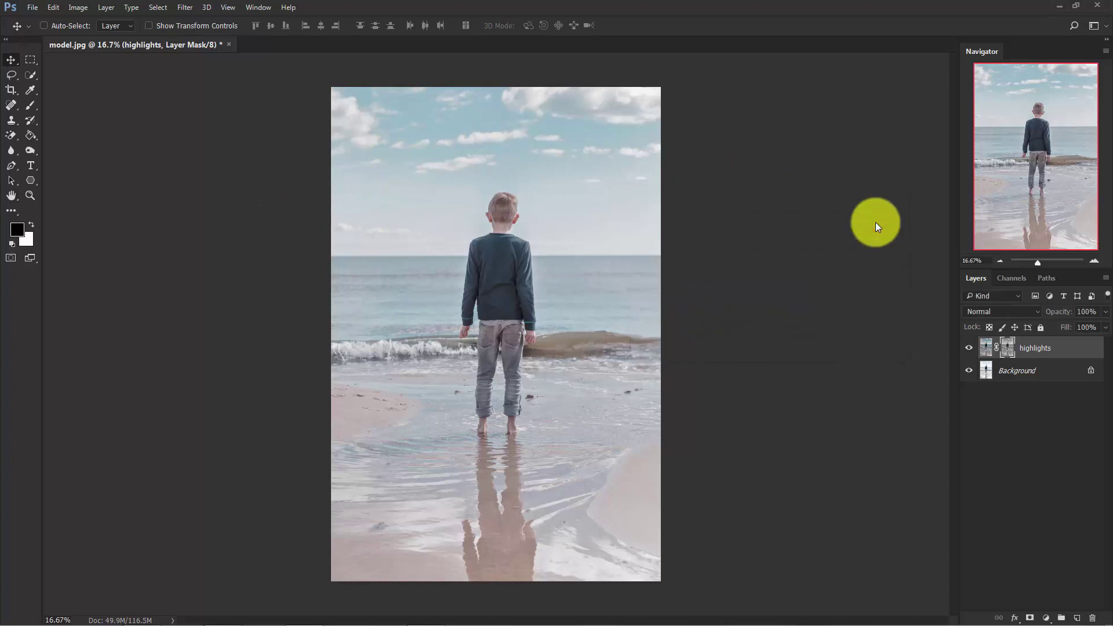
Add a #0b5dd9 blue Solid Color fill layer blended in Soft Light.
click(1046, 616)
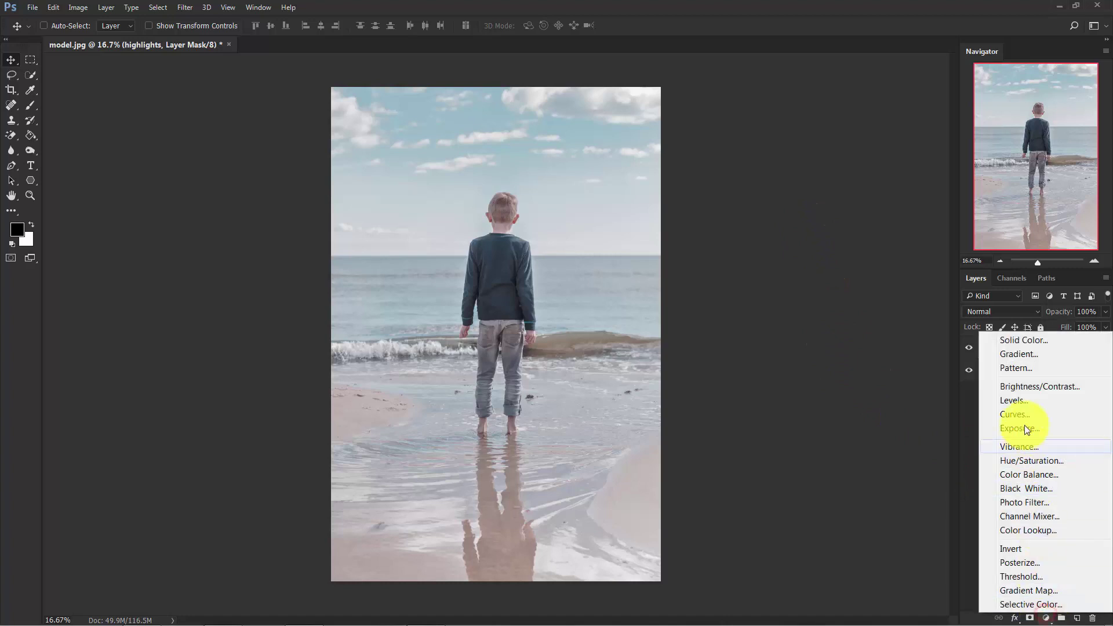
click(1031, 344)
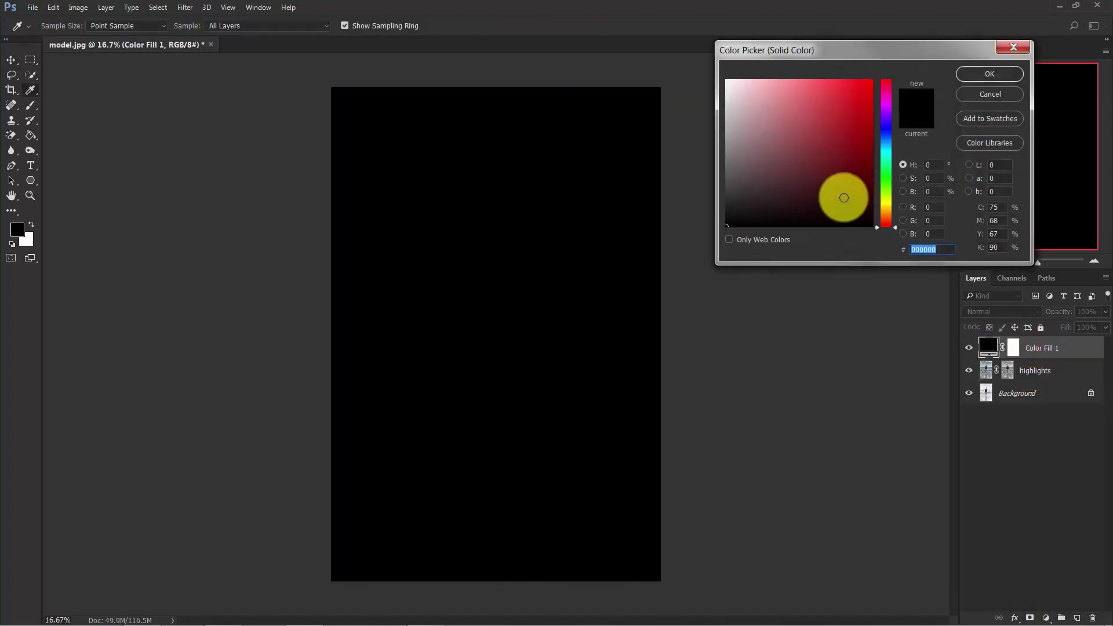
click(888, 138)
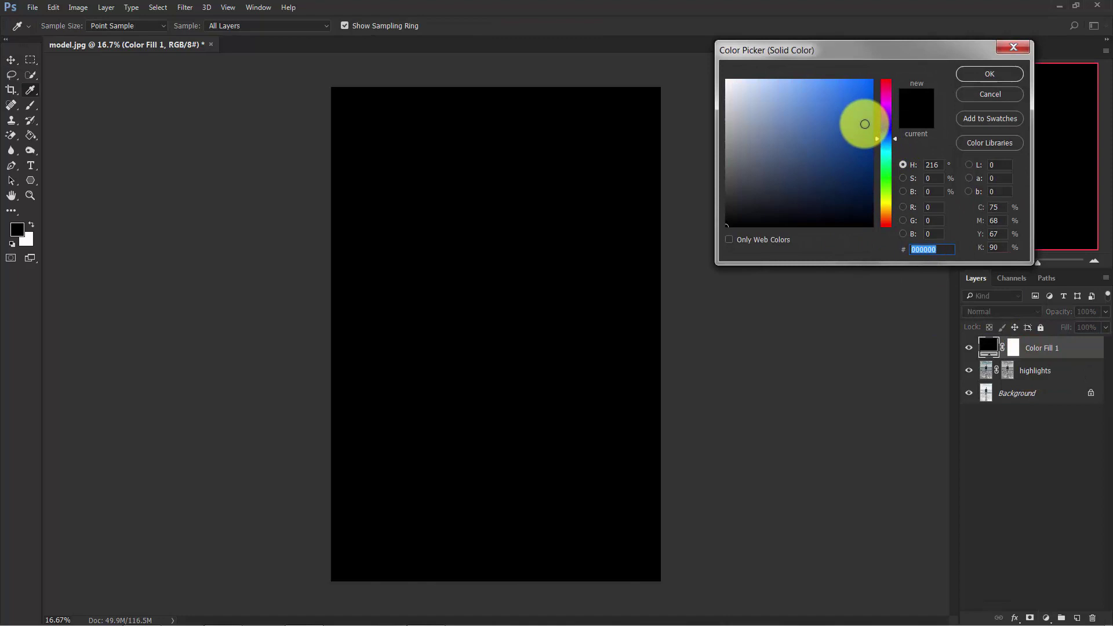
click(865, 102)
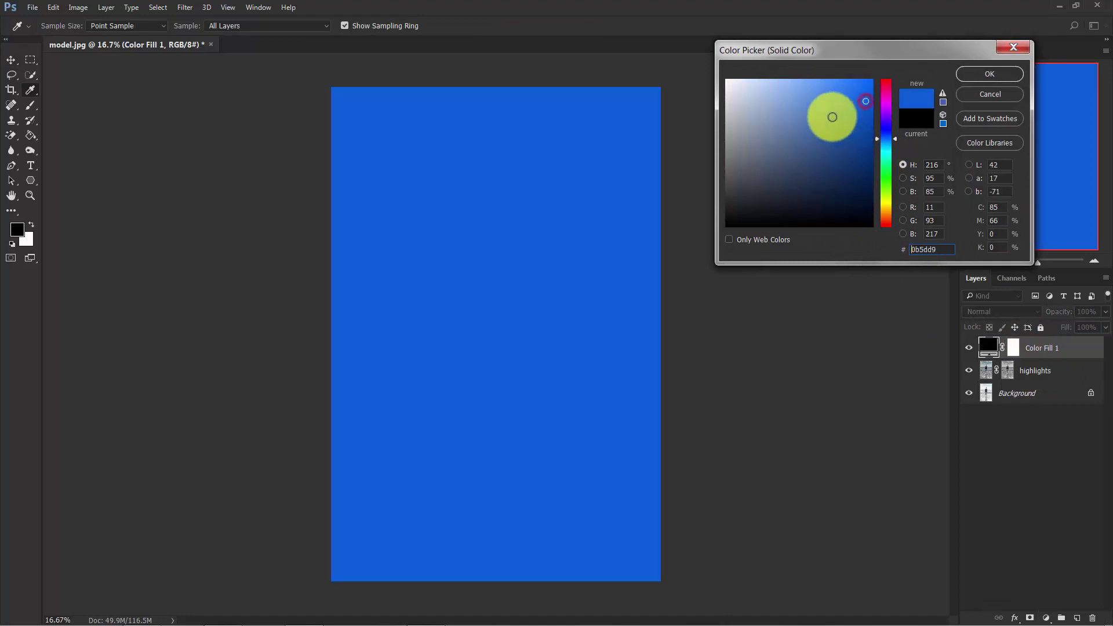
click(981, 75)
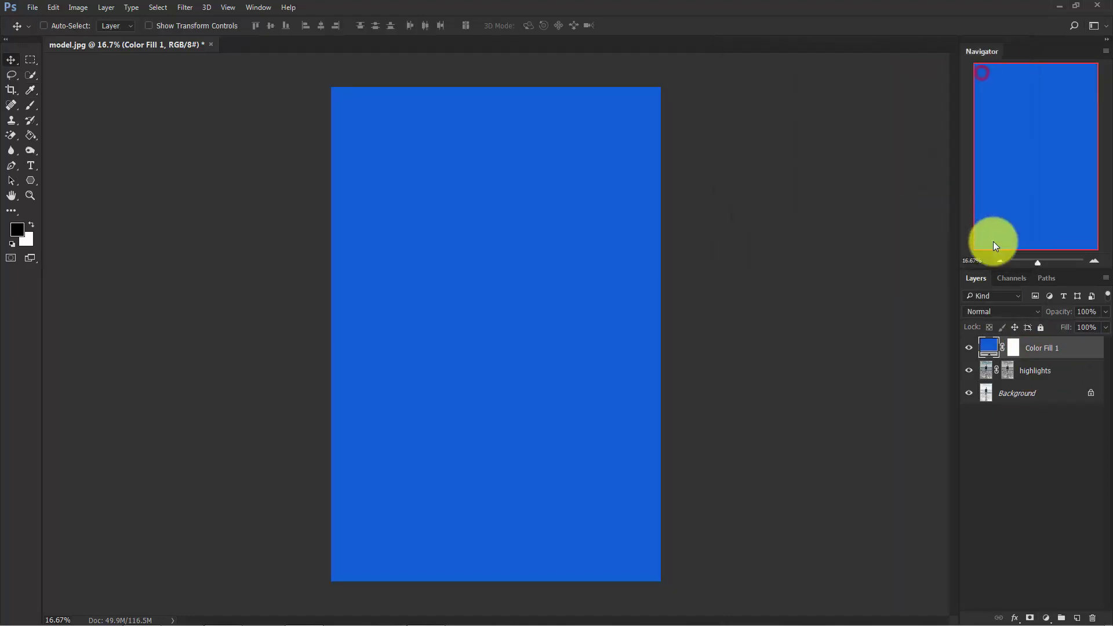
click(1000, 310)
click(976, 460)
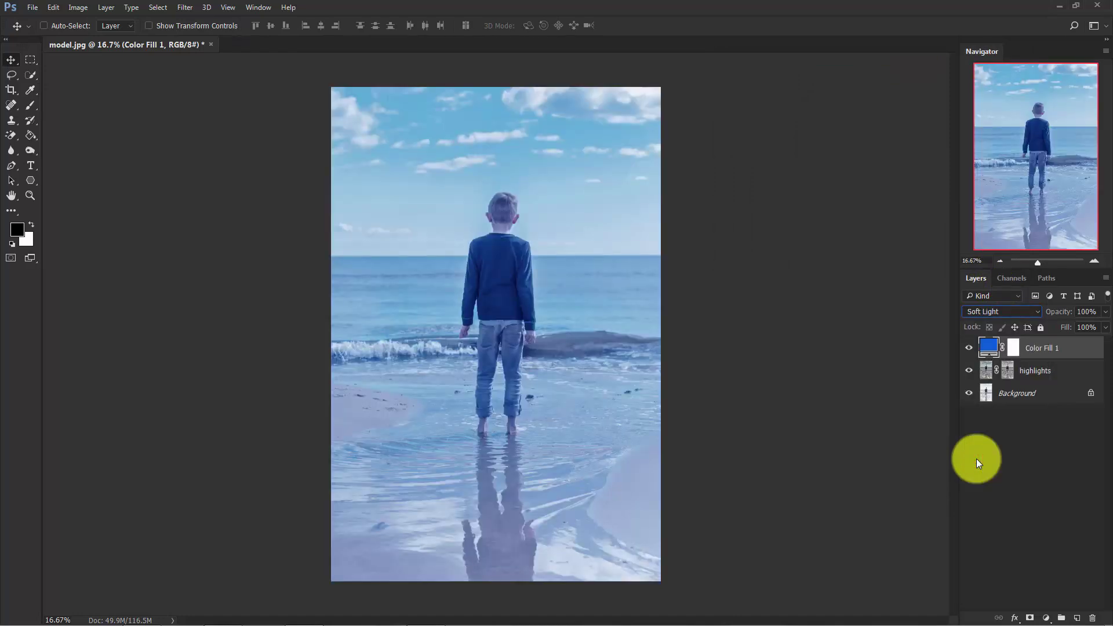
Clip Color Fill 1 to the highlights layer and set its opacity to 75%.
right_click(1051, 350)
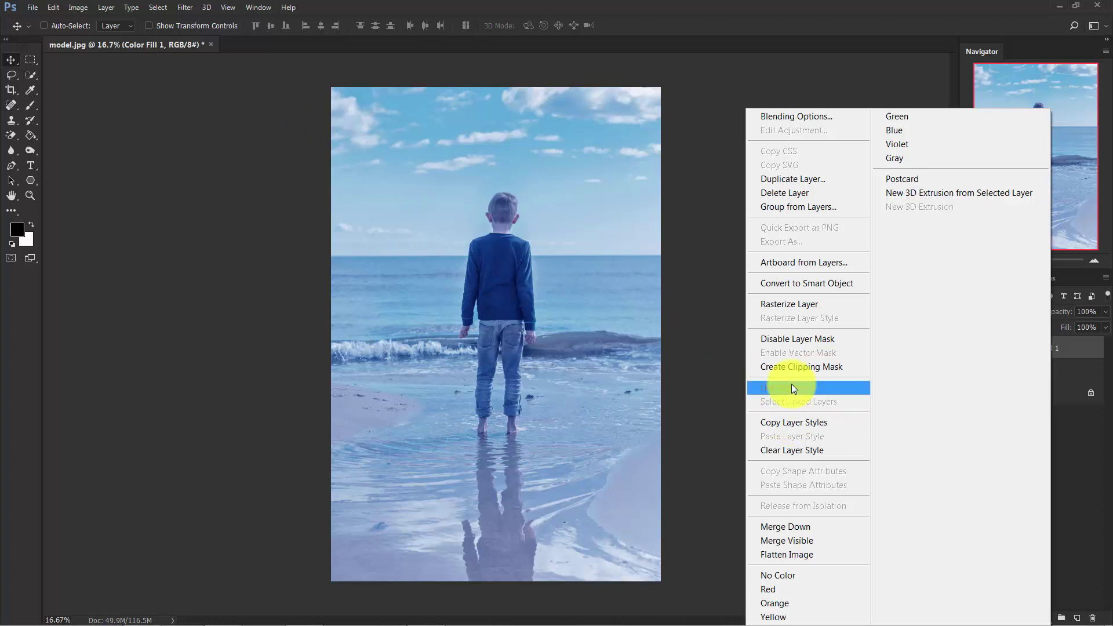
click(793, 368)
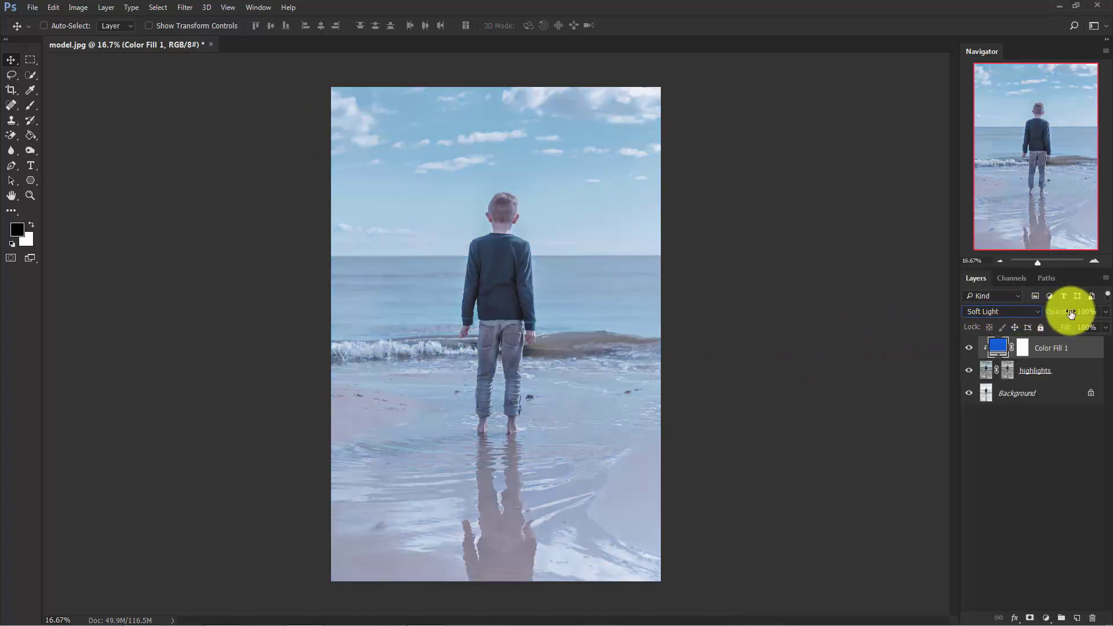
drag(1067, 314, 1053, 317)
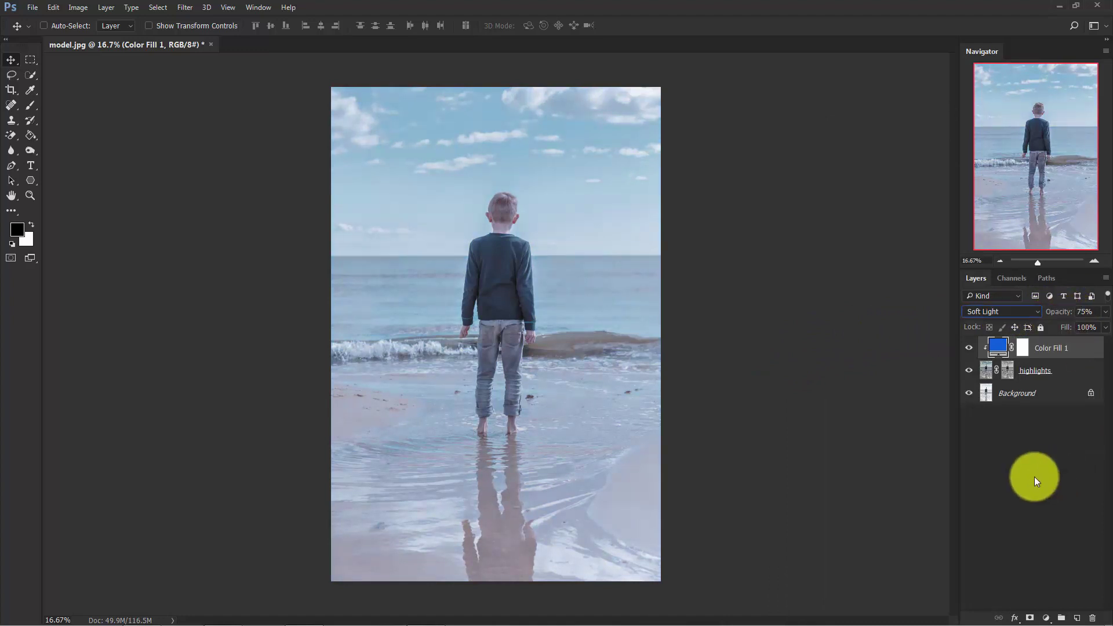
Add a brown #664705 Solid Color fill layer, Color Fill 2, at the top of the stack.
click(1034, 477)
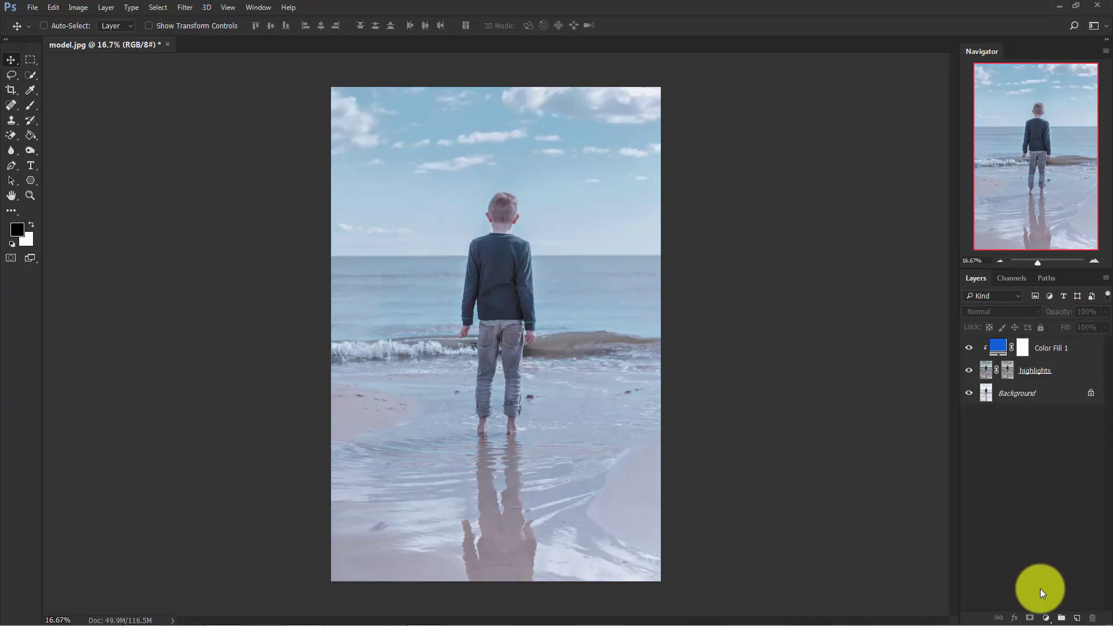
click(1046, 615)
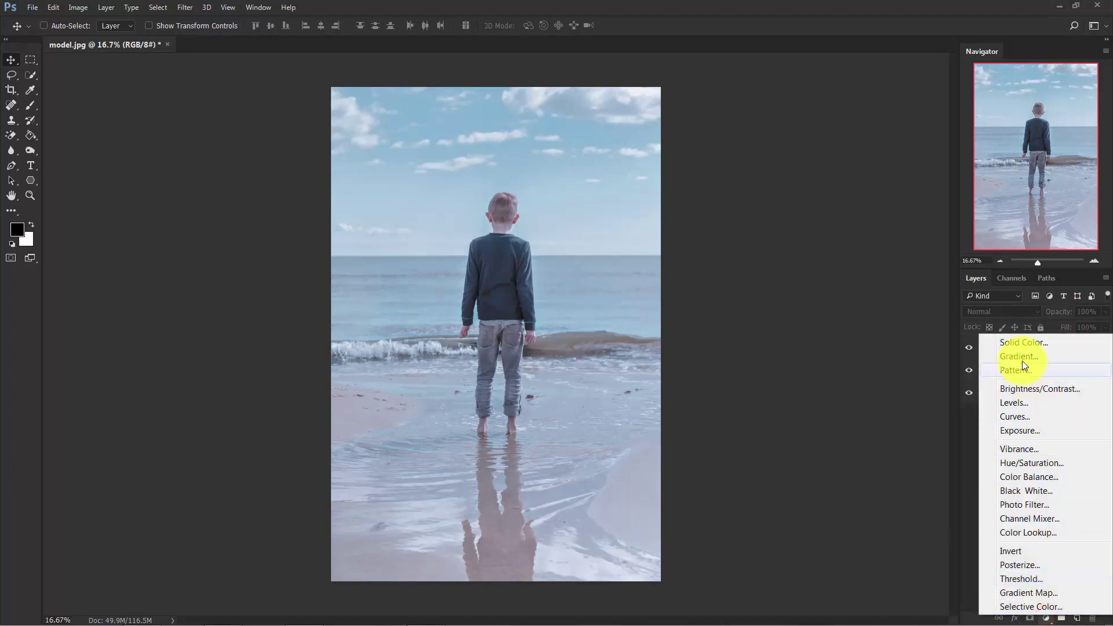
click(1017, 345)
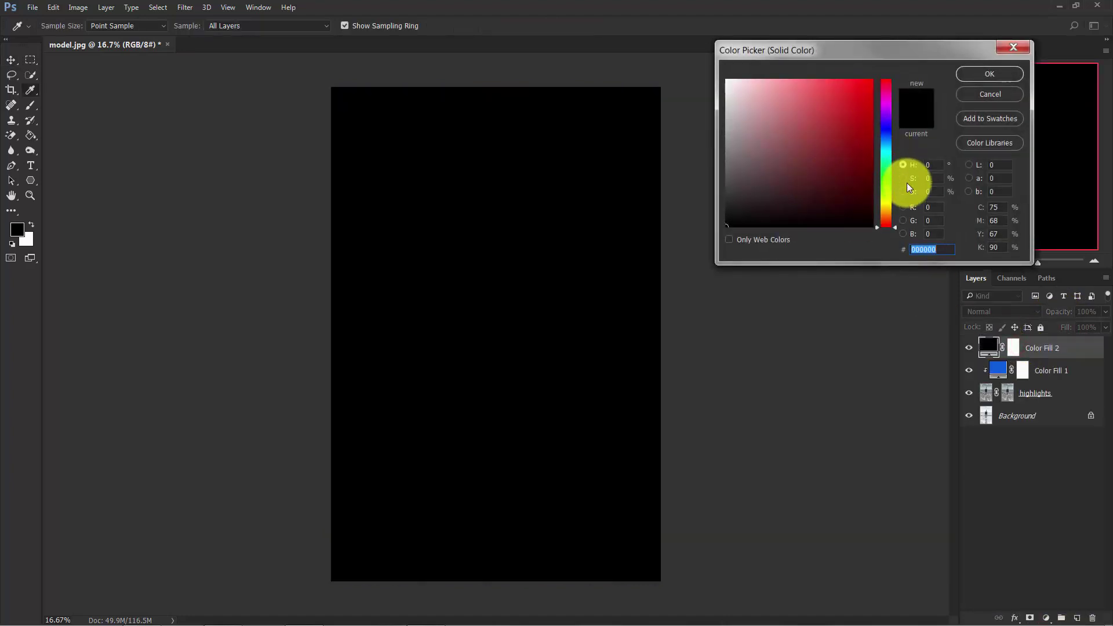
click(889, 211)
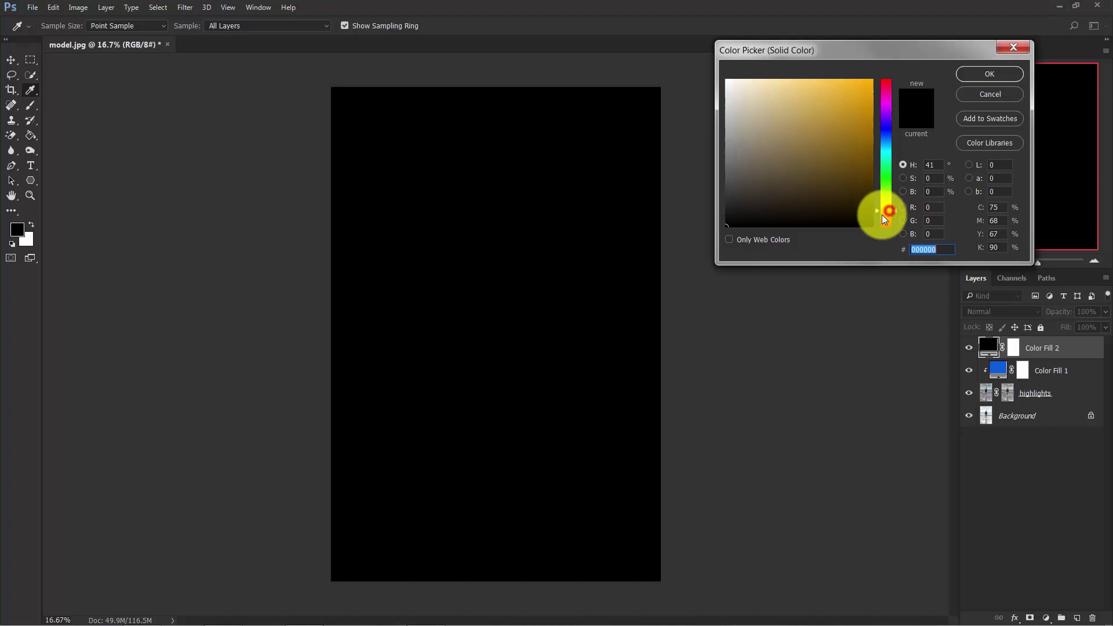
click(865, 168)
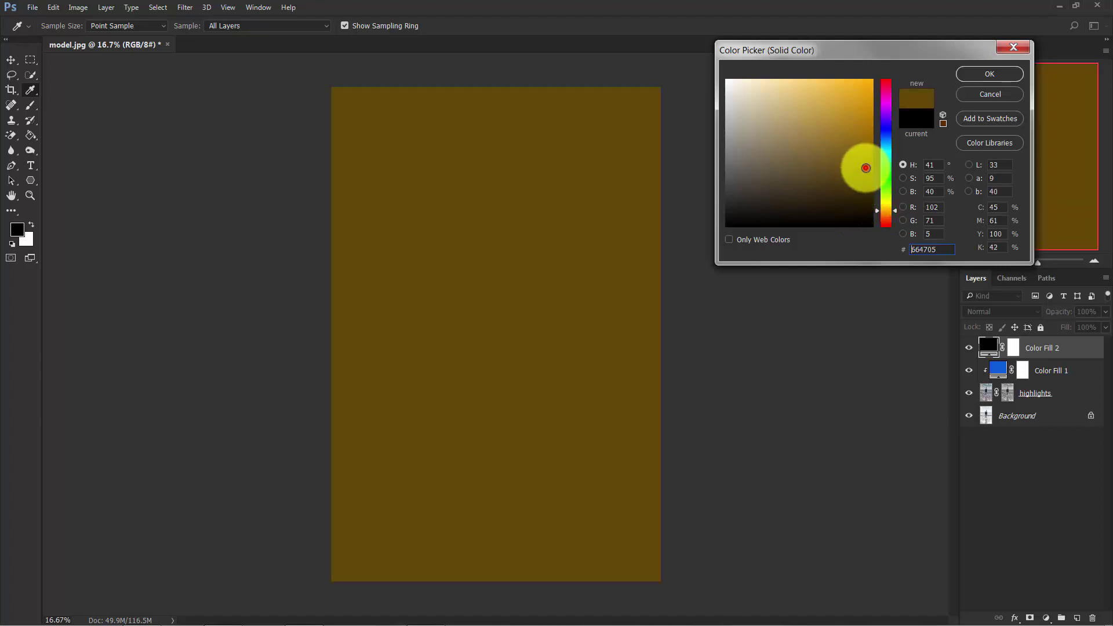
click(981, 78)
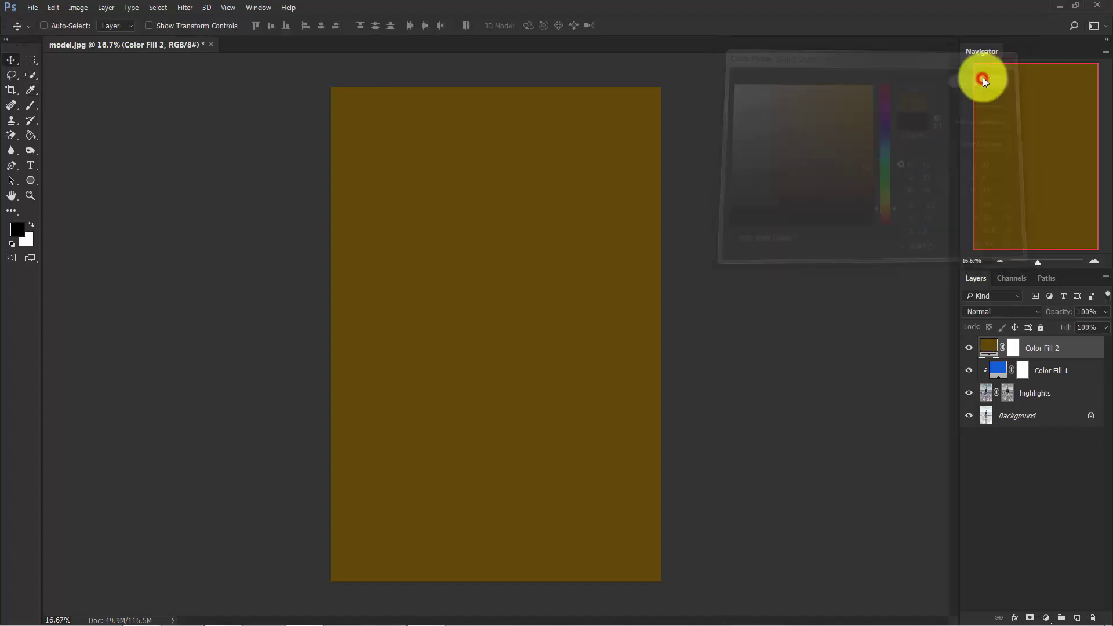
Set Color Fill 2 to Soft Light and select its mask thumbnail.
click(995, 306)
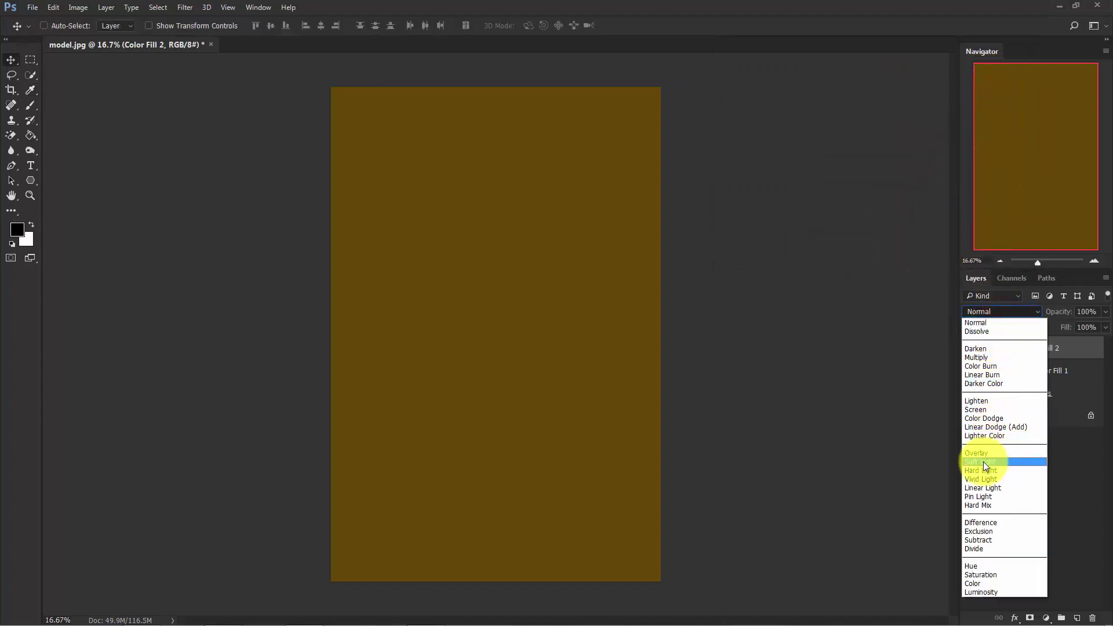
click(984, 461)
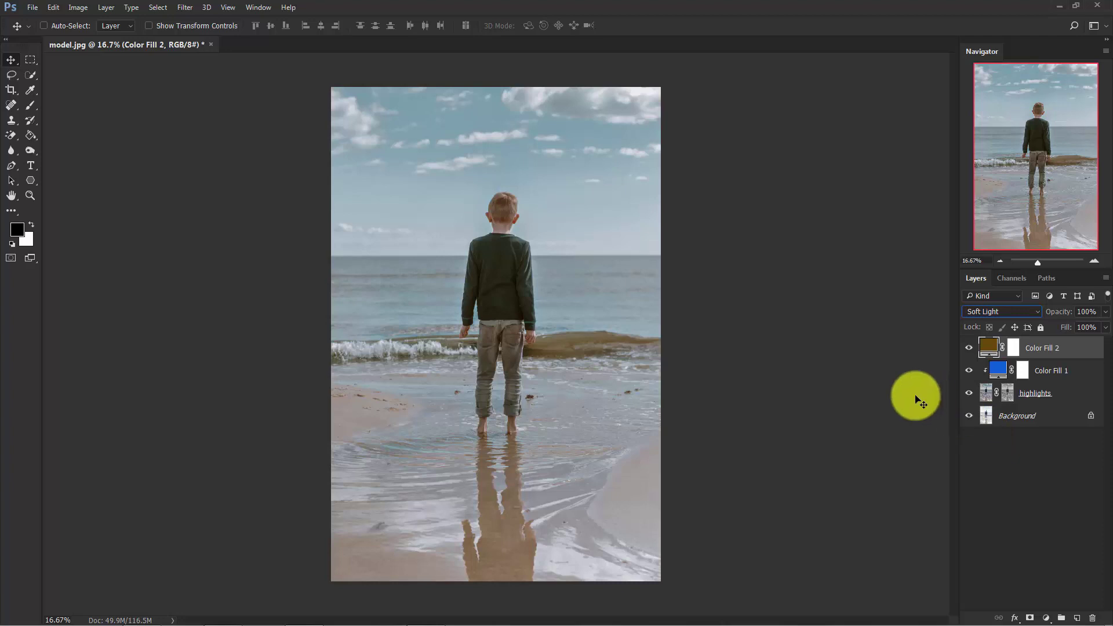
click(1013, 354)
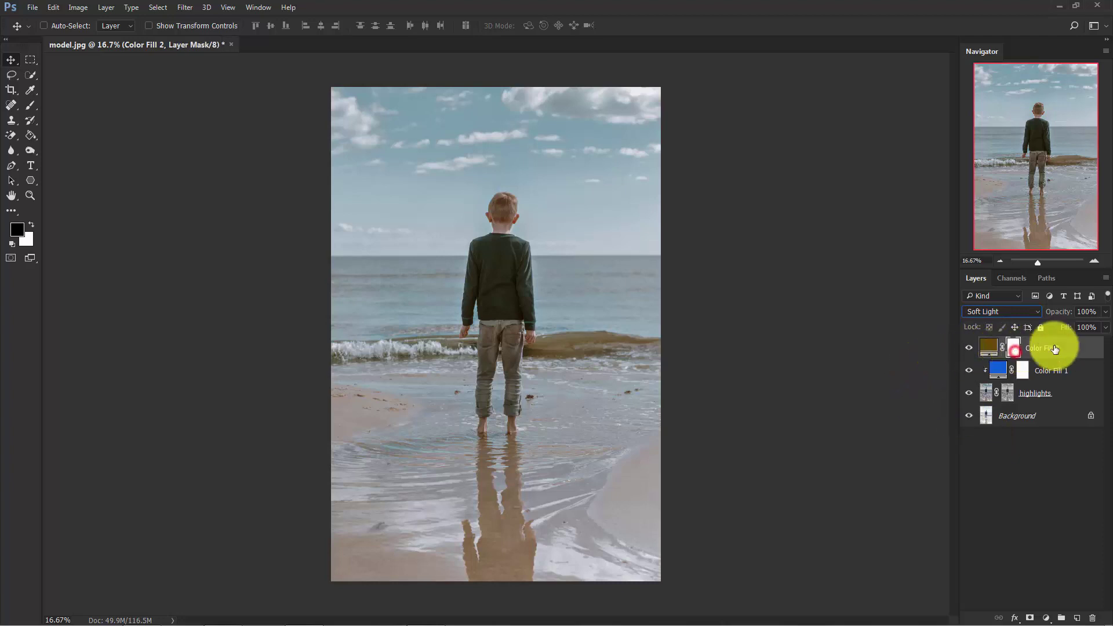
Fill Color Fill 2's mask with an inverted Apply Image and set its opacity to 61%.
click(79, 7)
click(123, 216)
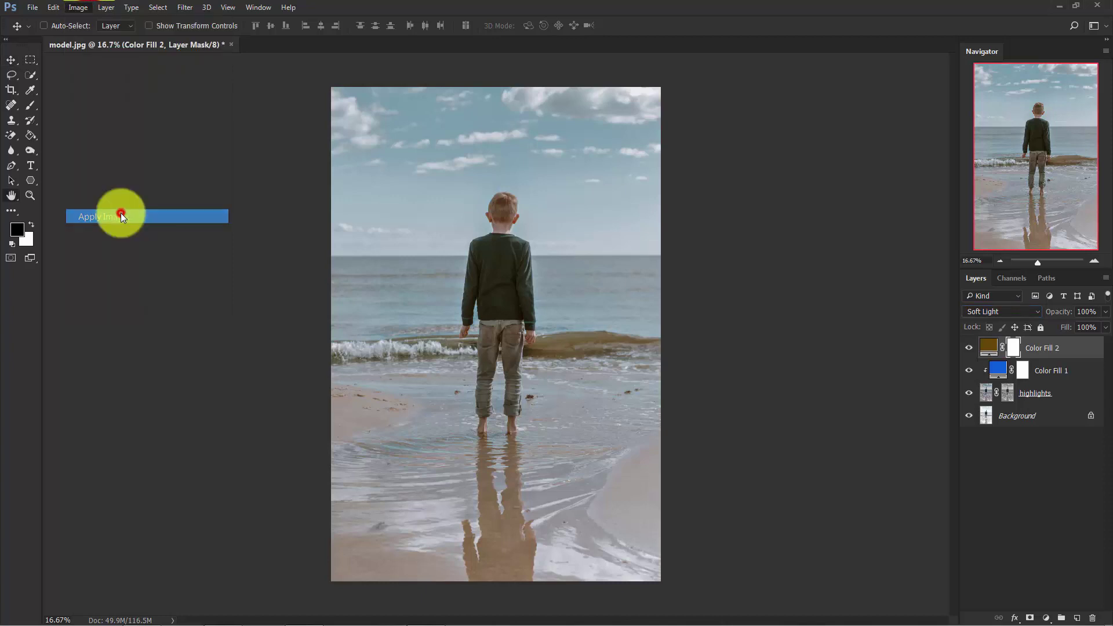
drag(701, 189, 748, 178)
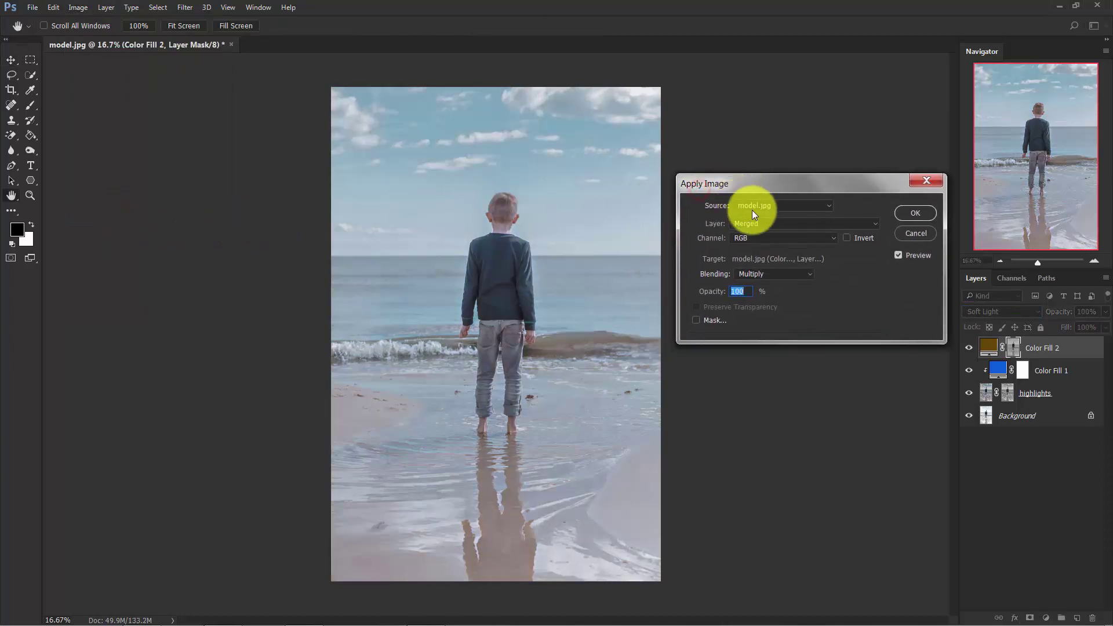
click(847, 238)
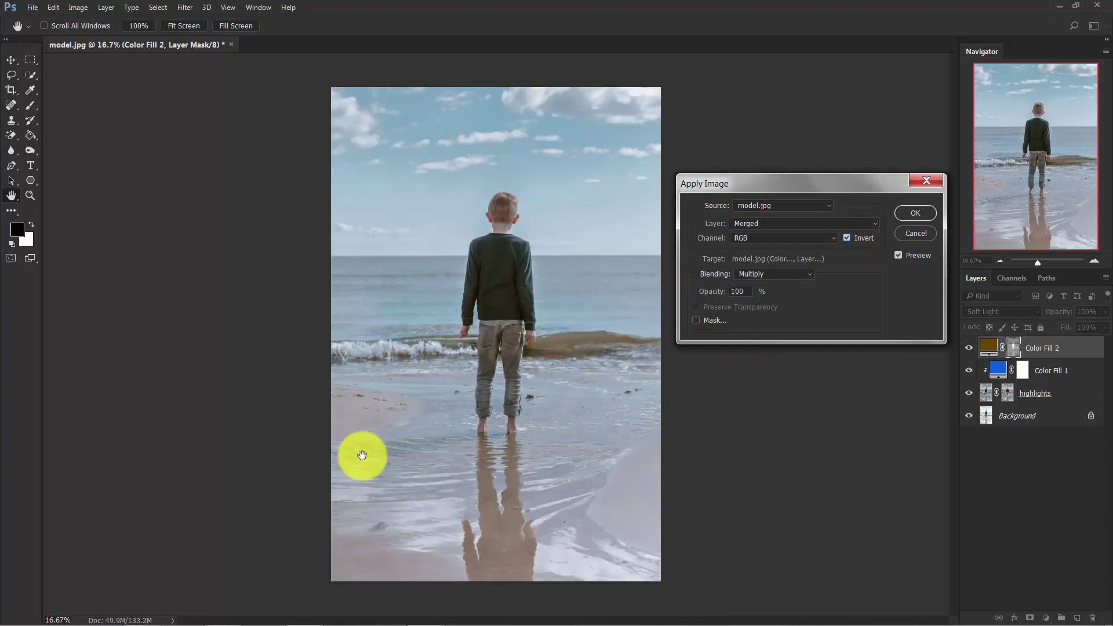
click(911, 212)
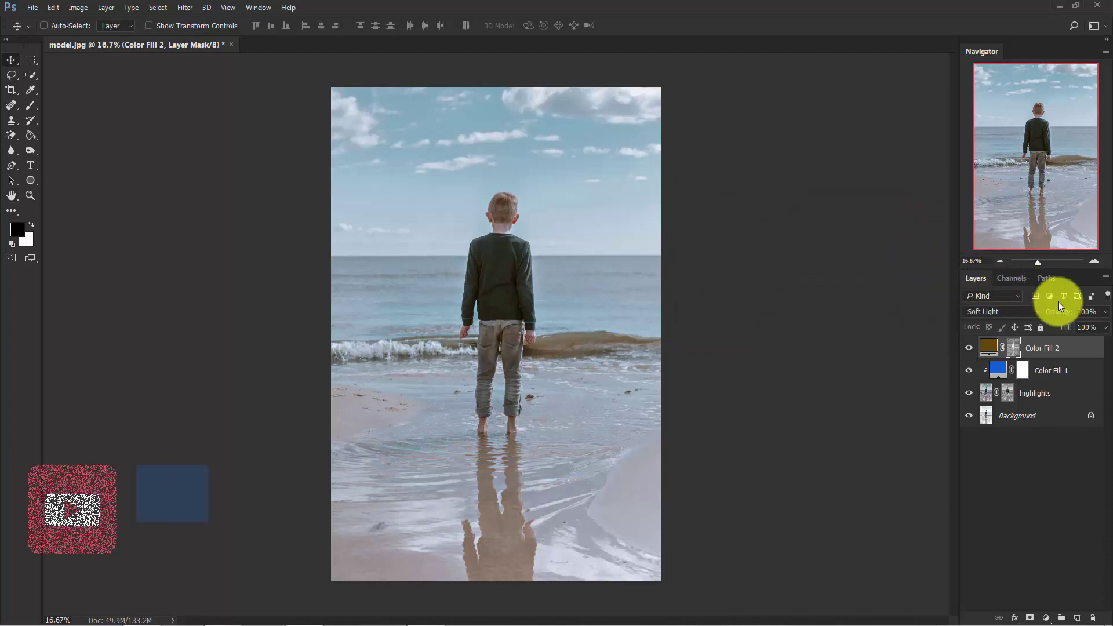
drag(1069, 312, 1050, 314)
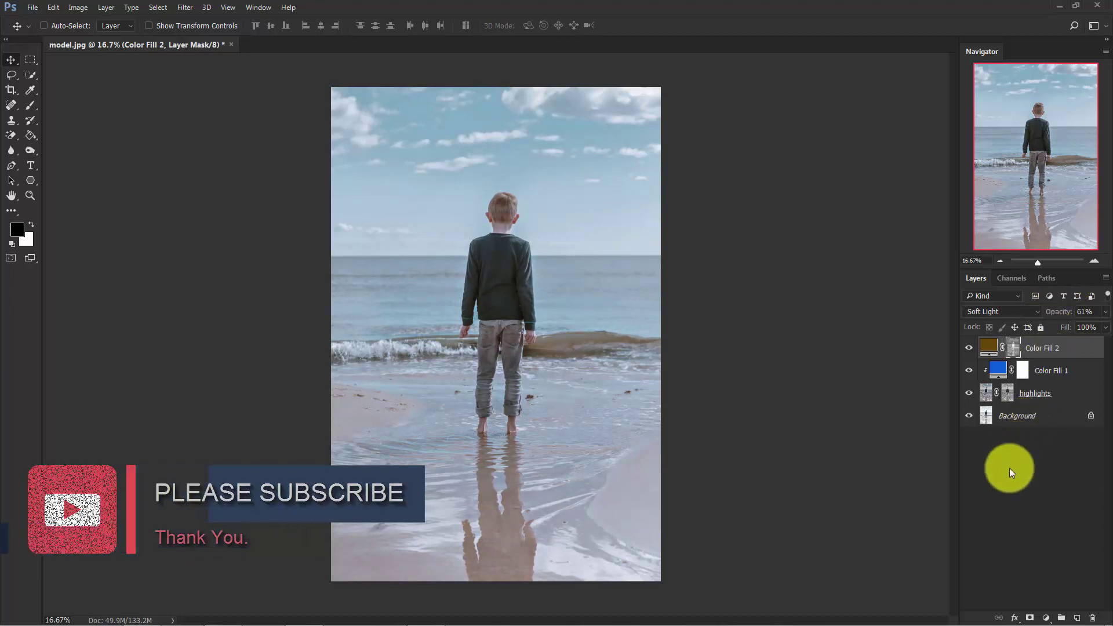
click(991, 491)
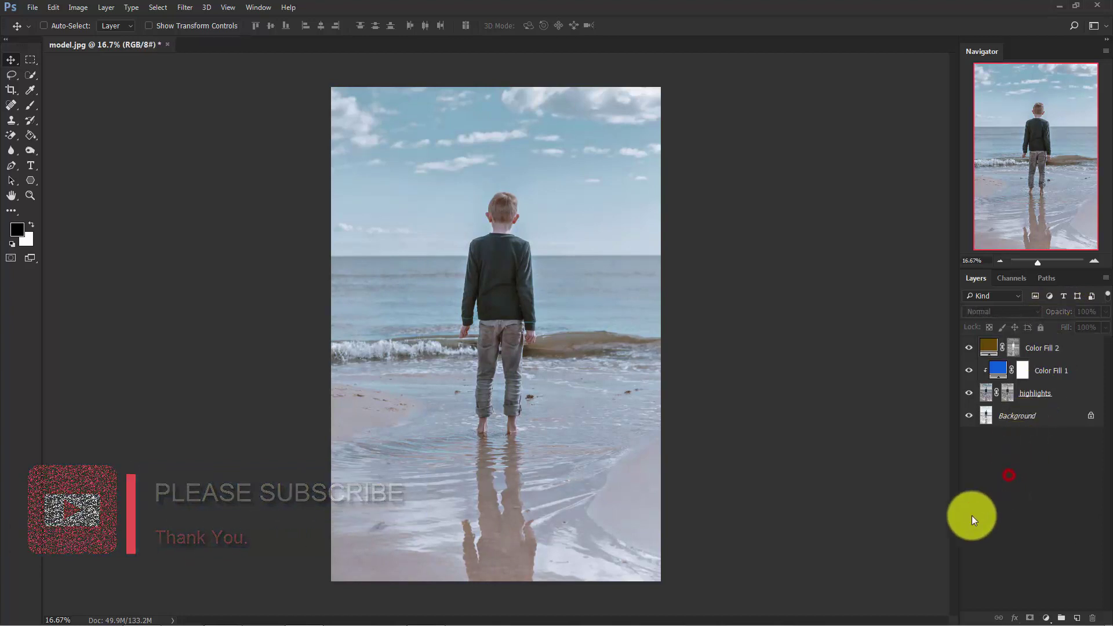
Add a Color Lookup layer using the Crisp_Warm.look 3DLUT file.
click(1046, 617)
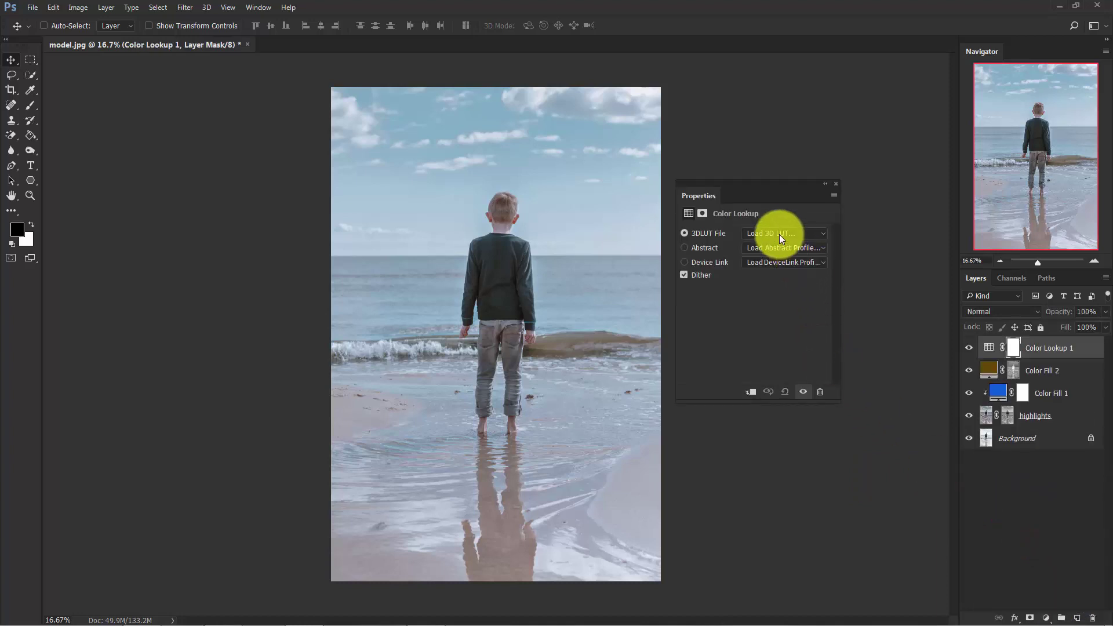
click(778, 233)
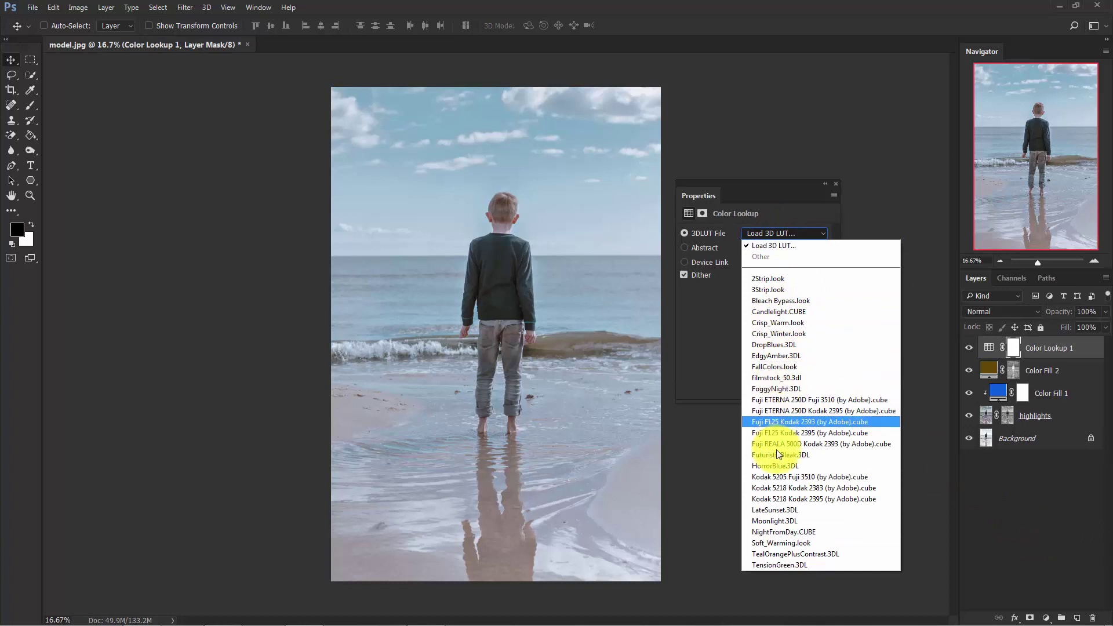
click(775, 443)
click(777, 233)
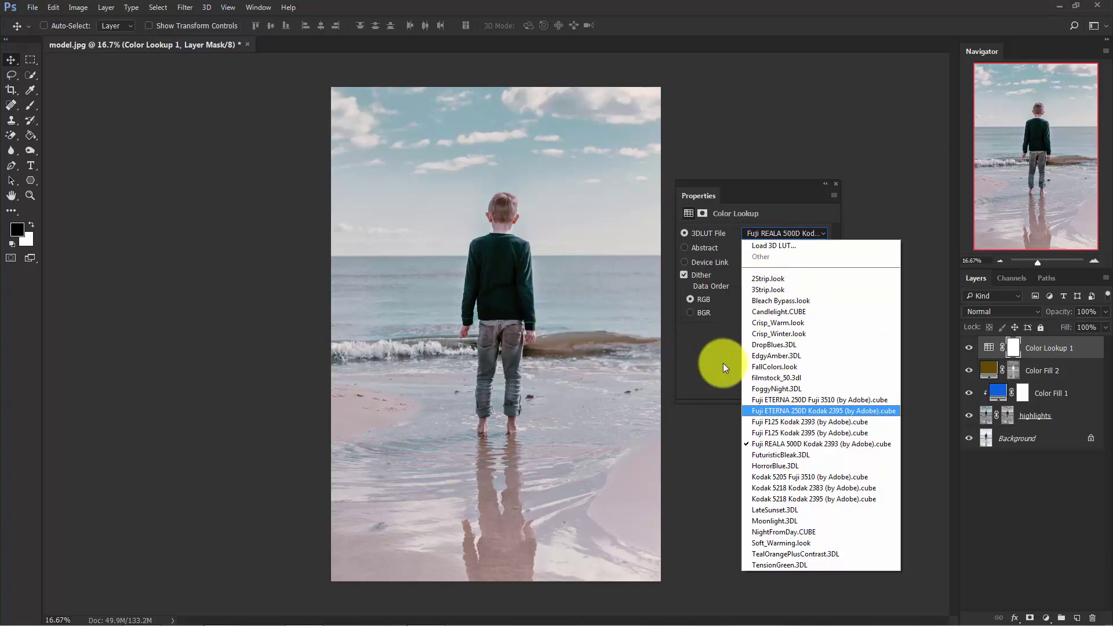
click(784, 322)
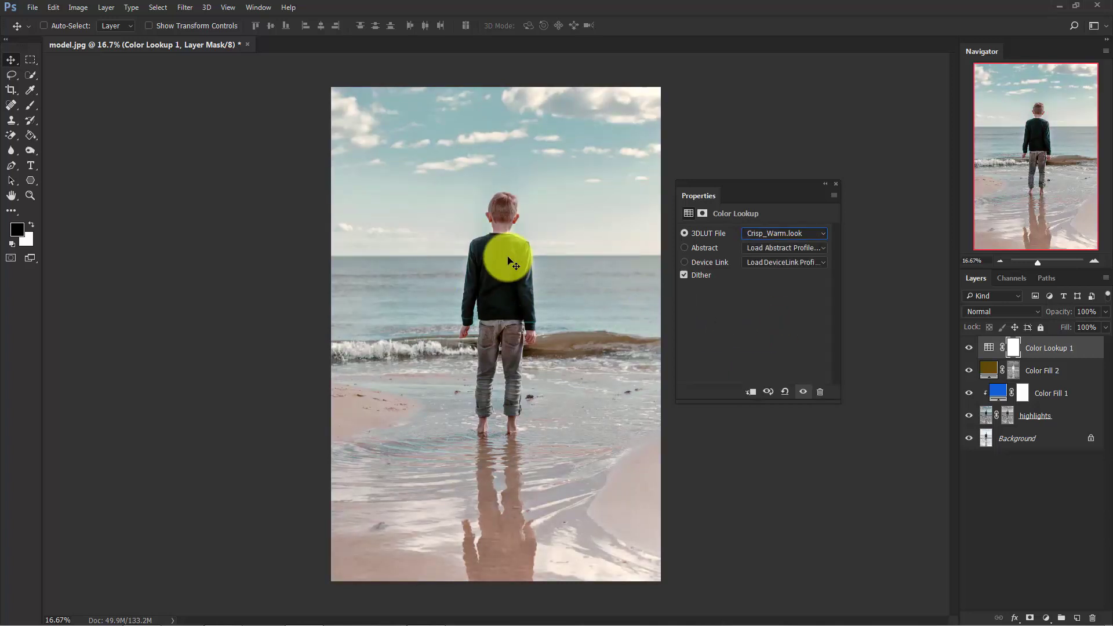
click(834, 183)
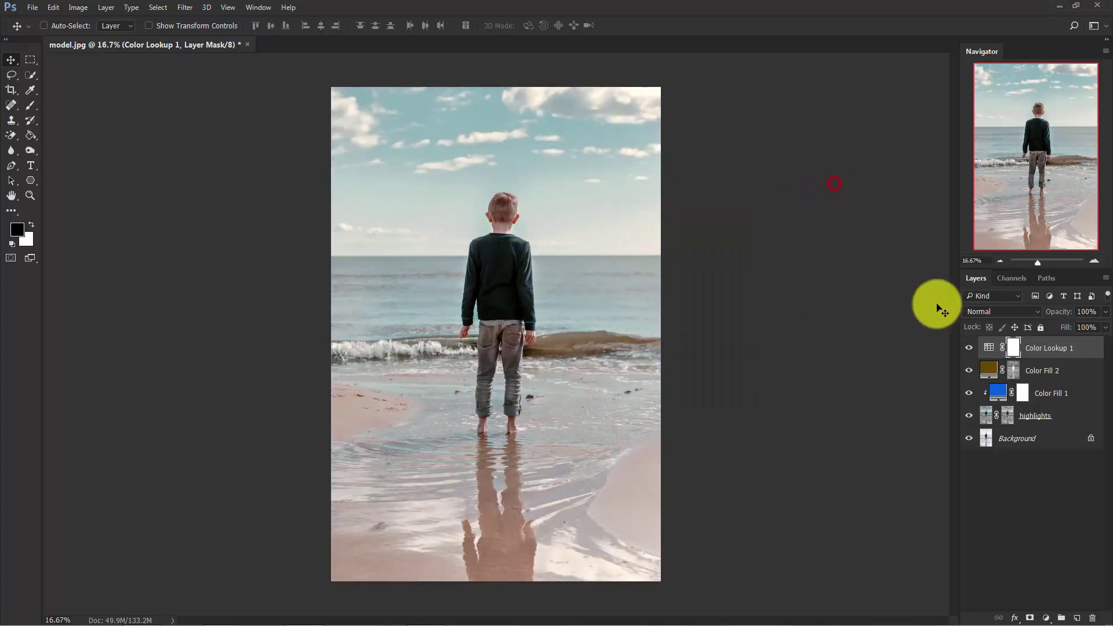
click(1034, 512)
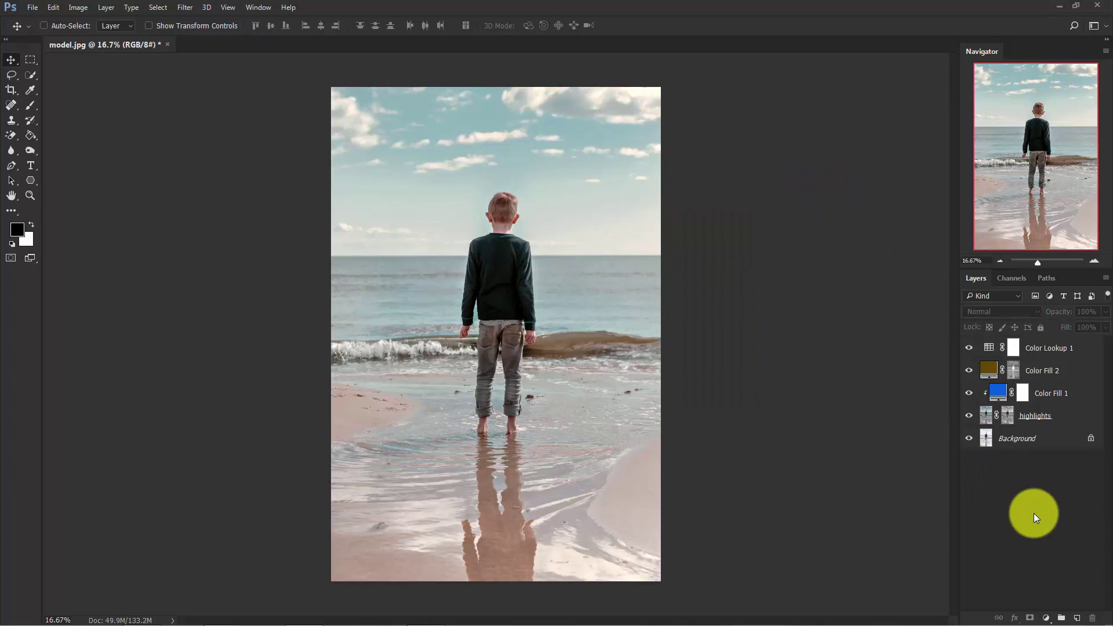
key(alt)
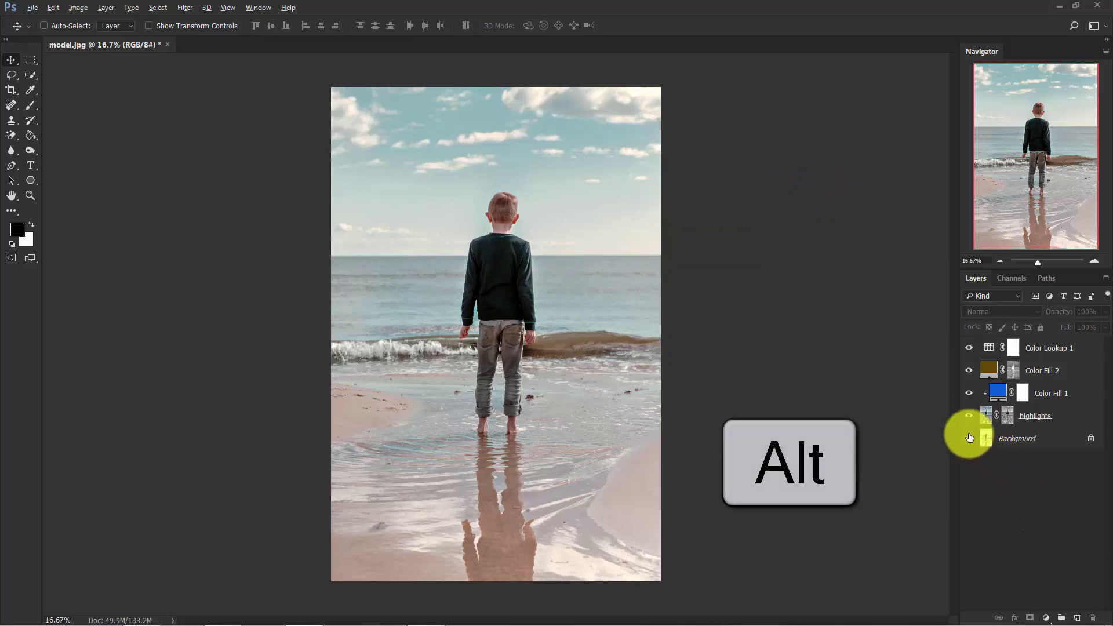
alt+click(969, 437)
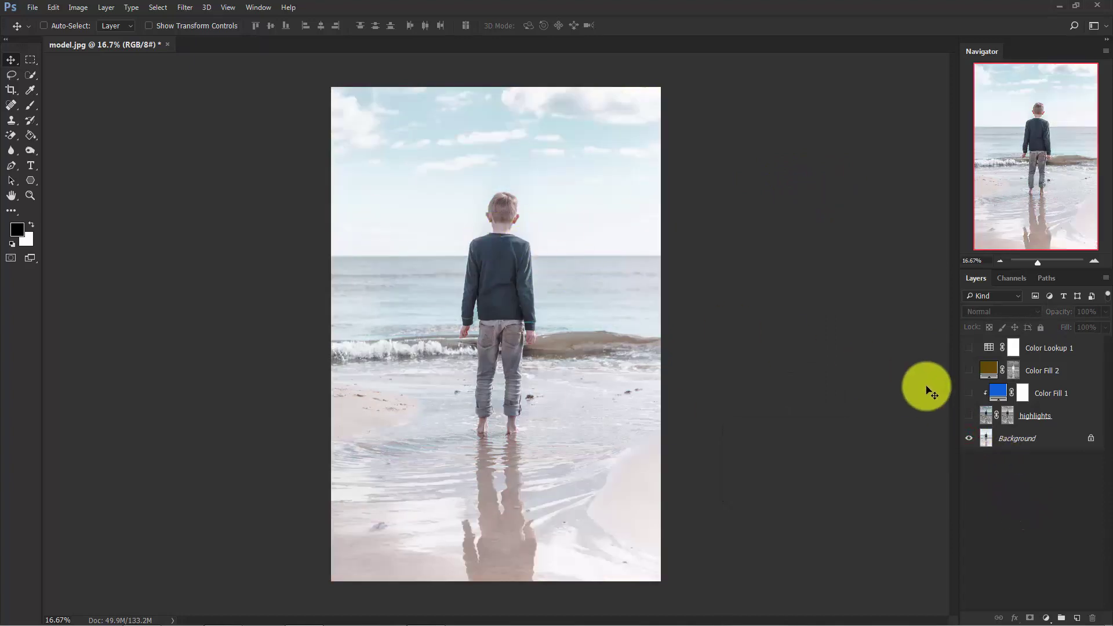
alt+click(969, 437)
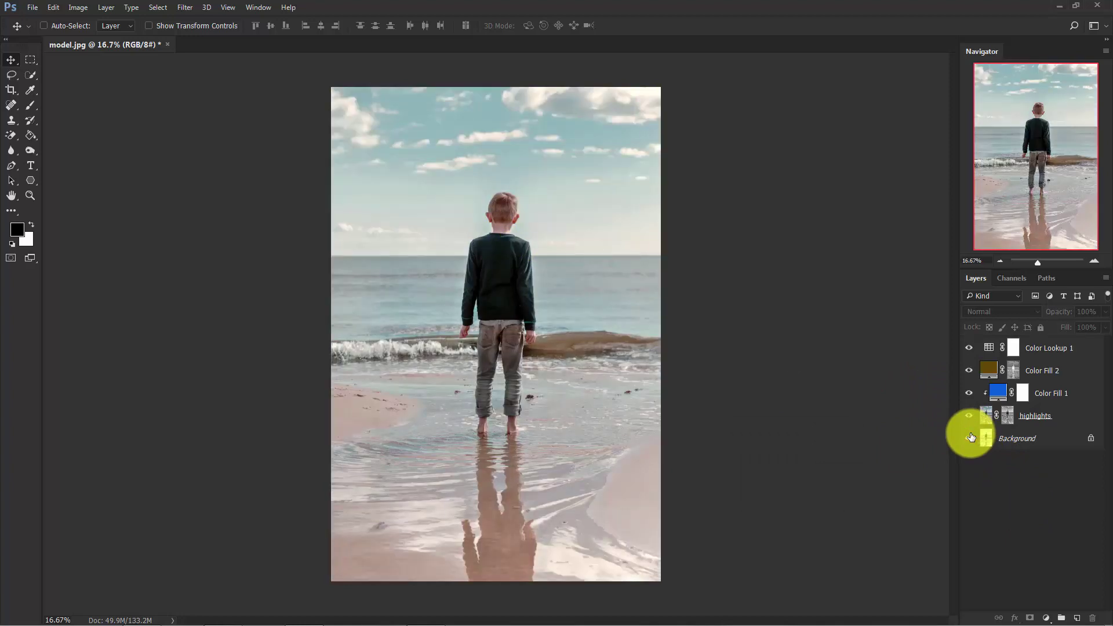
key(ctrl+plus)
key(ctrl+plus)
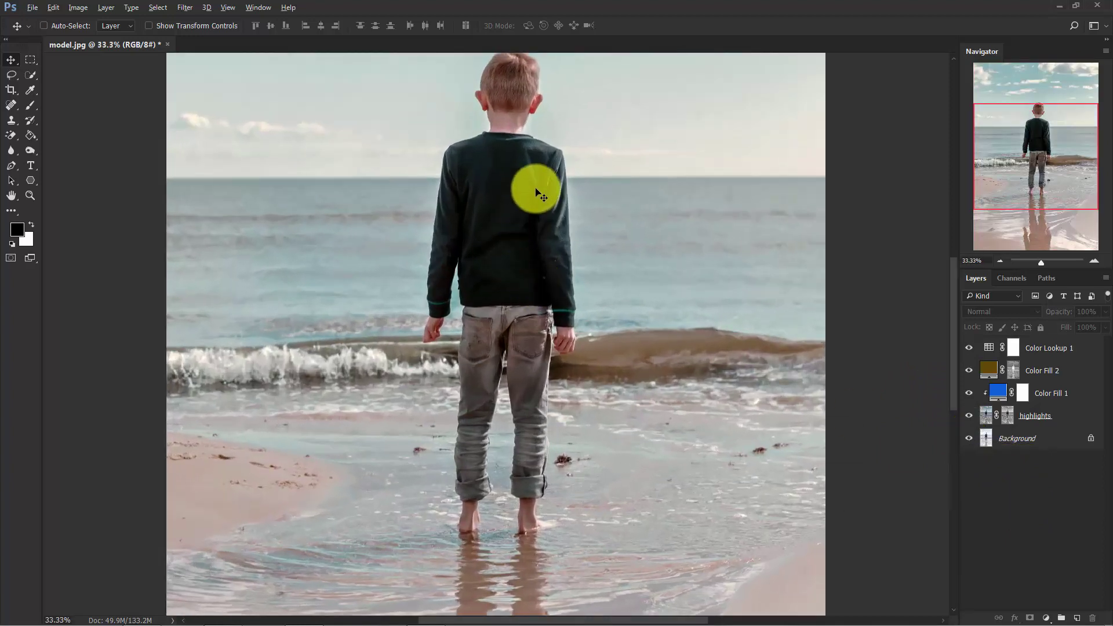
click(534, 187)
click(554, 231)
drag(527, 206, 536, 339)
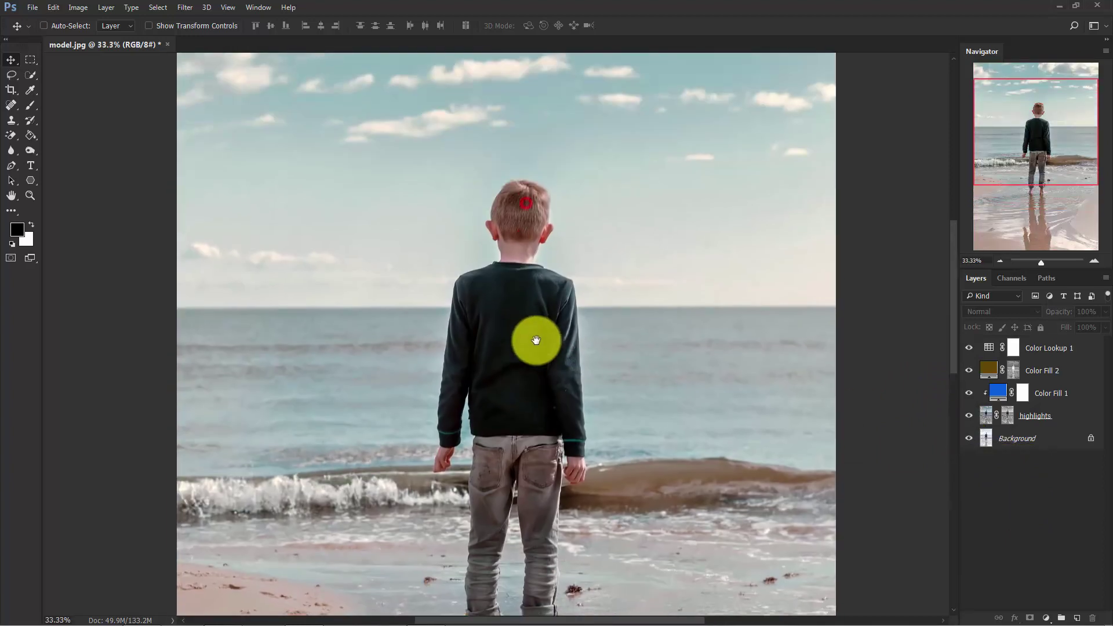
alt+click(969, 437)
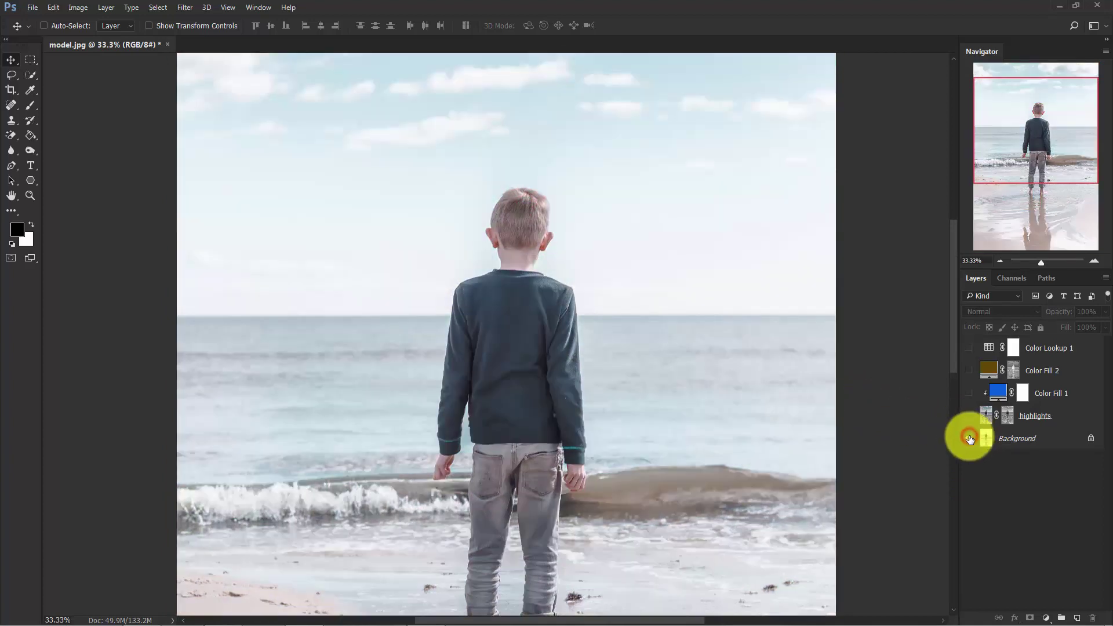
alt+click(970, 437)
key(ctrl+minus)
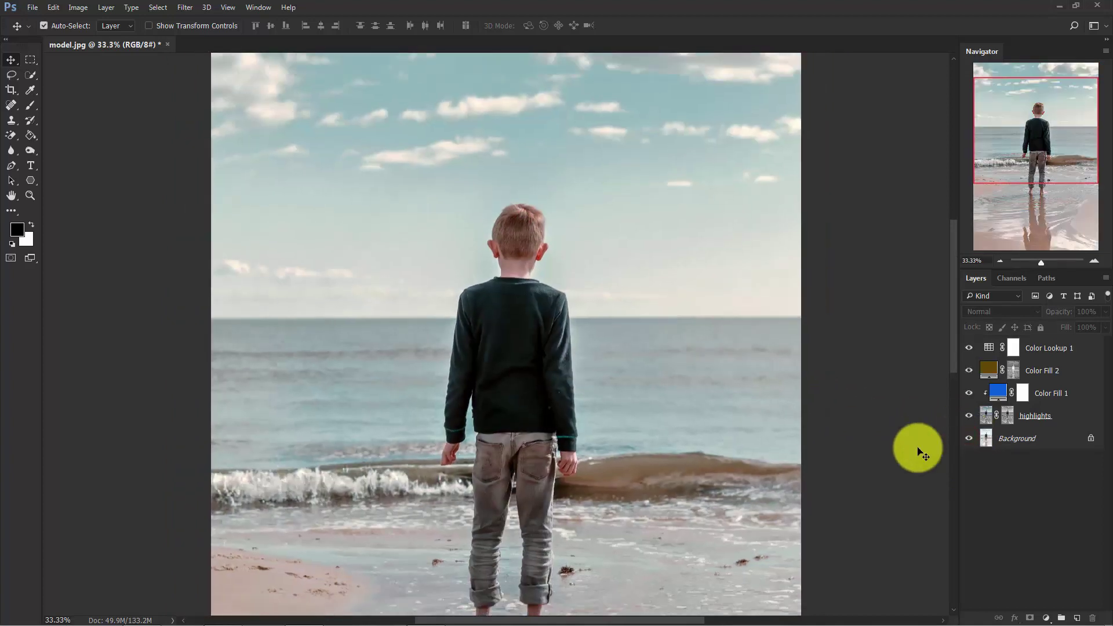
key(ctrl+minus)
key(ctrl+minus)
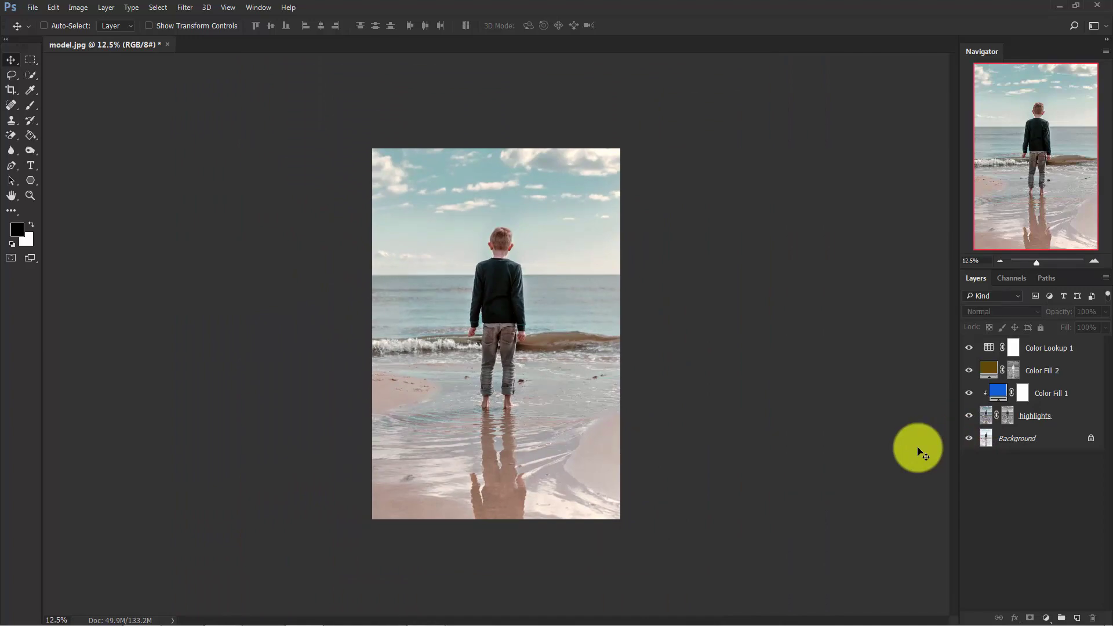